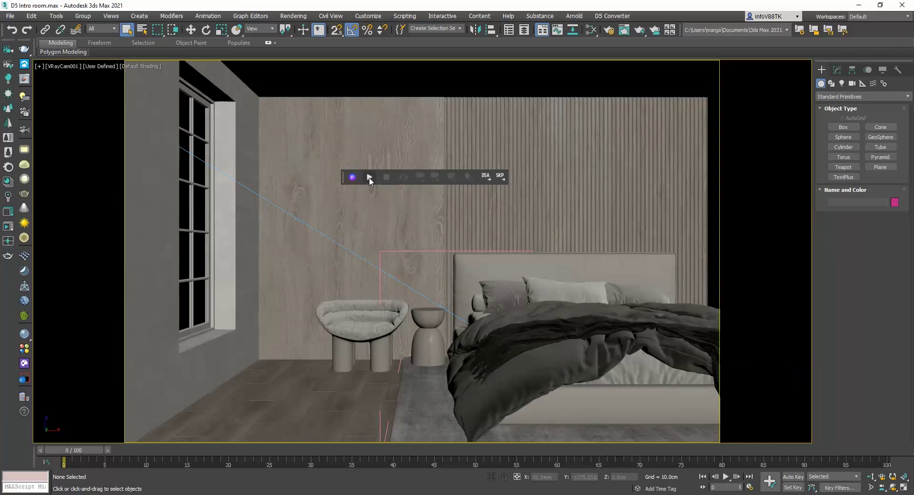
Sync the bedroom model from 3ds Max into D5 Render and save its camera view as a new scene.
left_click(369, 179)
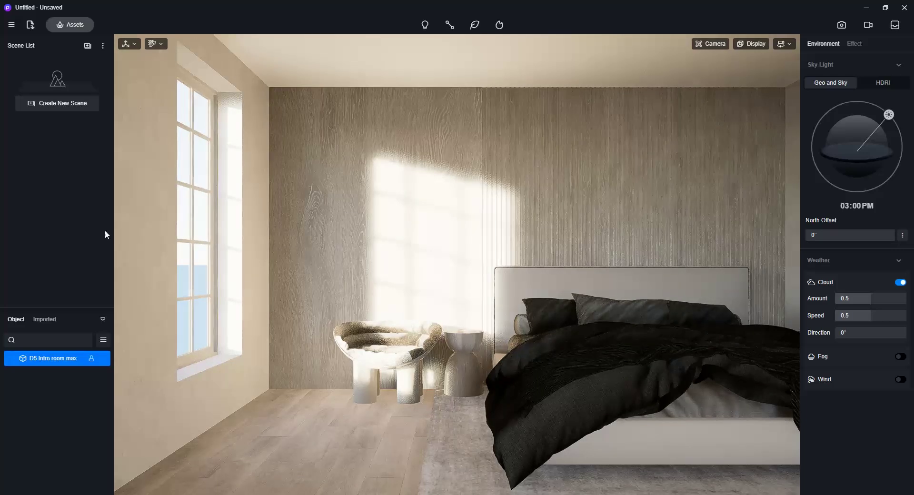
left_click(66, 106)
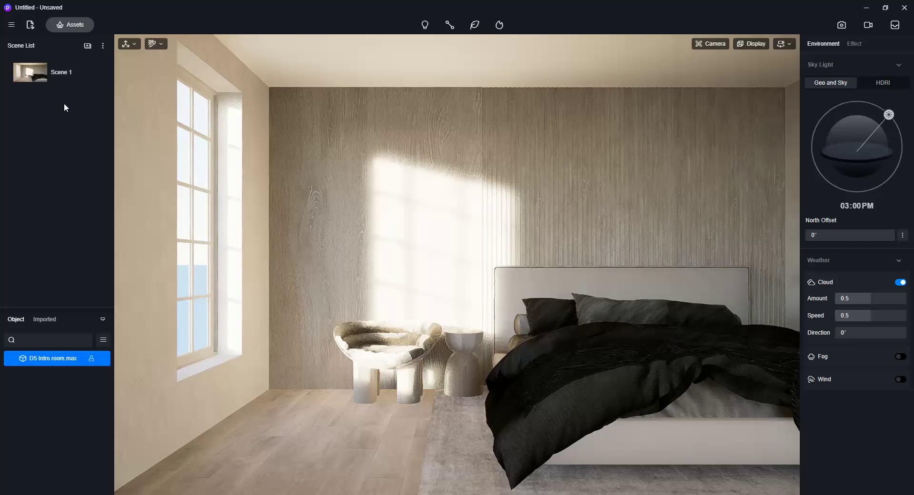
Look around the room towards the window and return to the saved scene view.
scroll(326, 325, "up", 3)
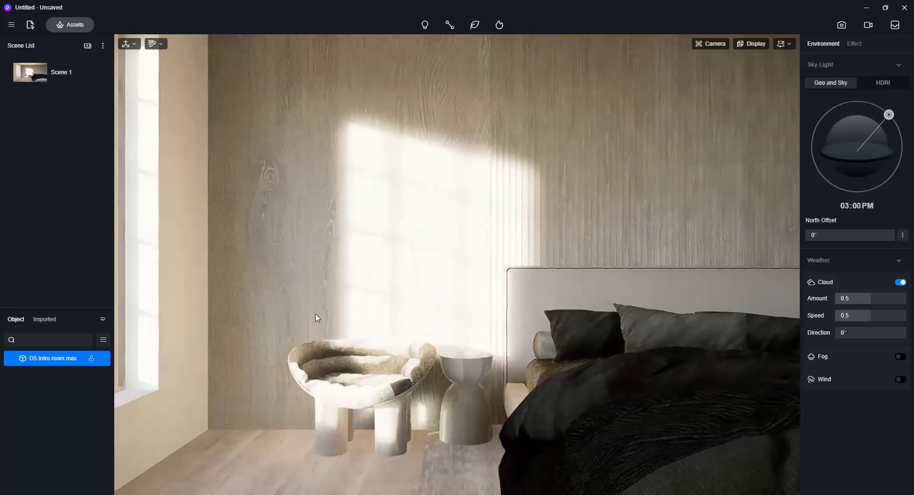
right_click_drag(317, 317, 138, 319)
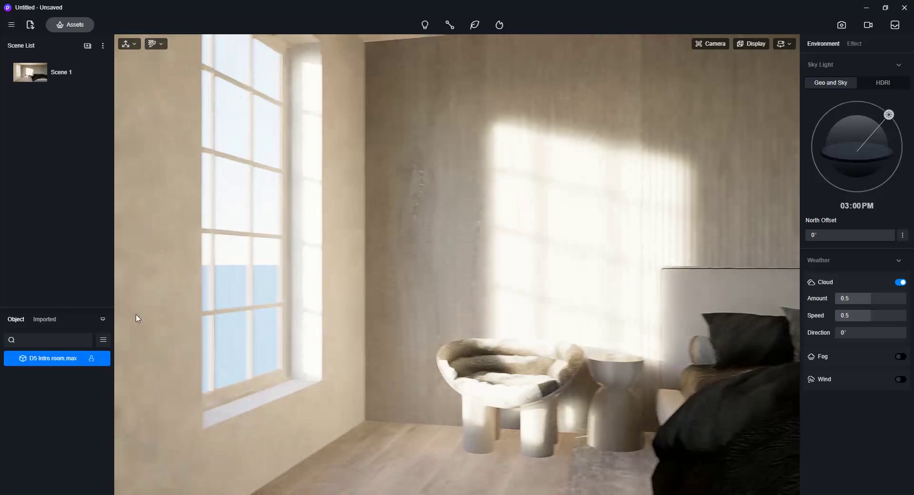
right_click_drag(241, 318, 194, 320)
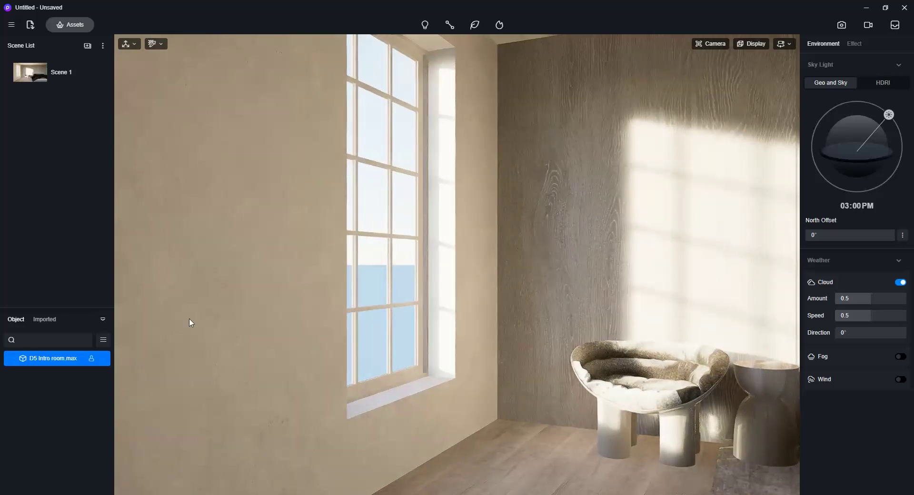
left_click(23, 76)
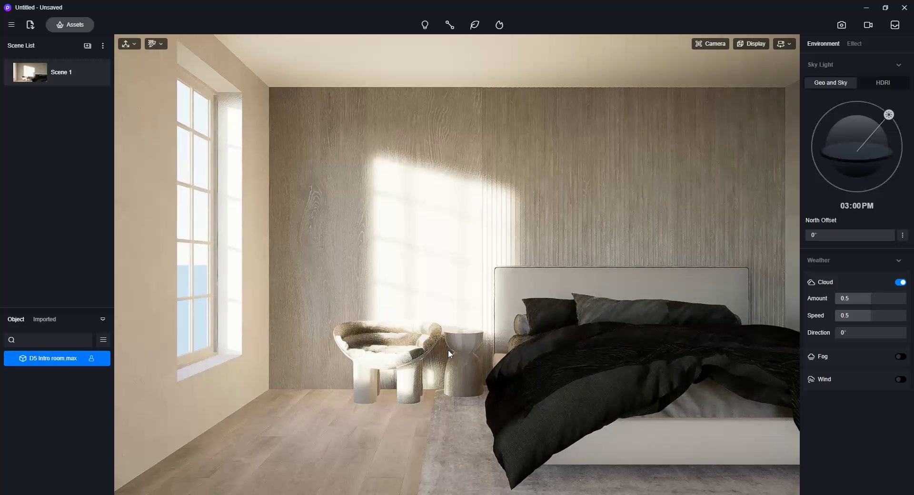
Apply the Brown matte leather01 material from the Leather assets to the bed frame and headboard.
left_click(68, 27)
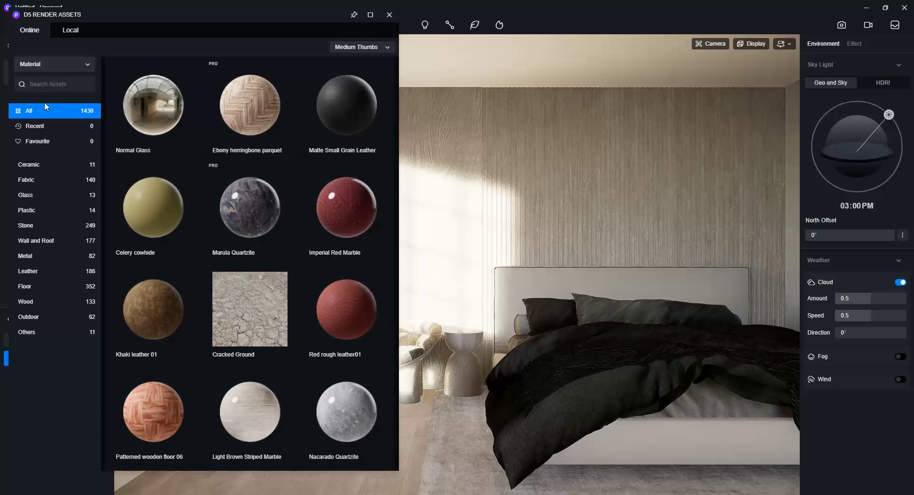
left_click(39, 271)
scroll(195, 280, "down", 5)
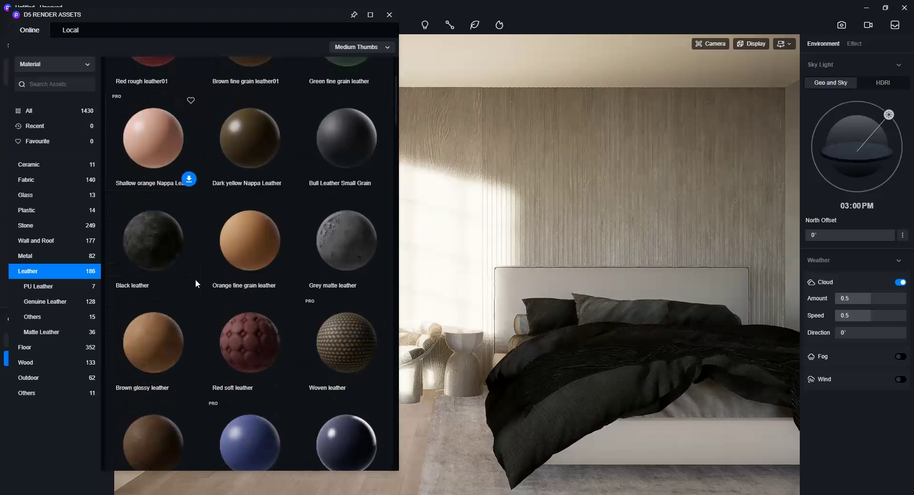
scroll(196, 284, "down", 1)
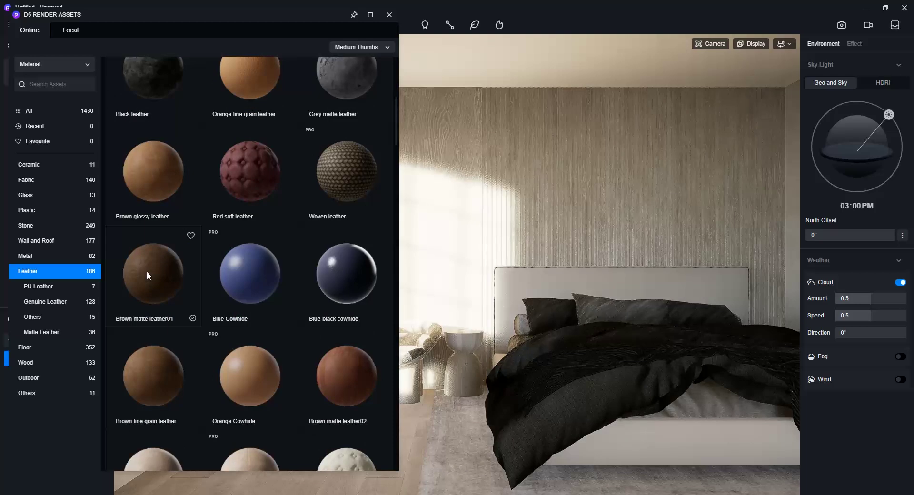
left_click_drag(147, 272, 516, 283)
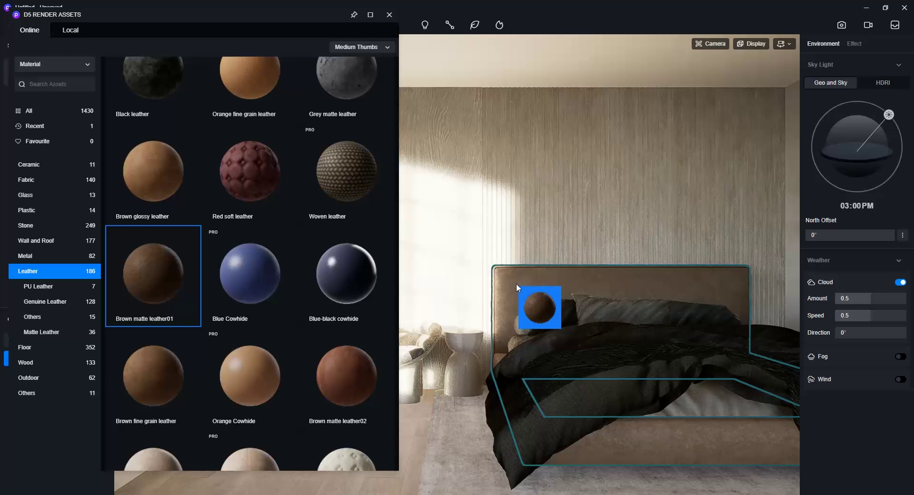
Apply the Brown Woolen Yarn fabric material to the duvet and the outer pillows.
left_click(43, 179)
left_click_drag(349, 219, 567, 337)
left_click_drag(353, 207, 553, 315)
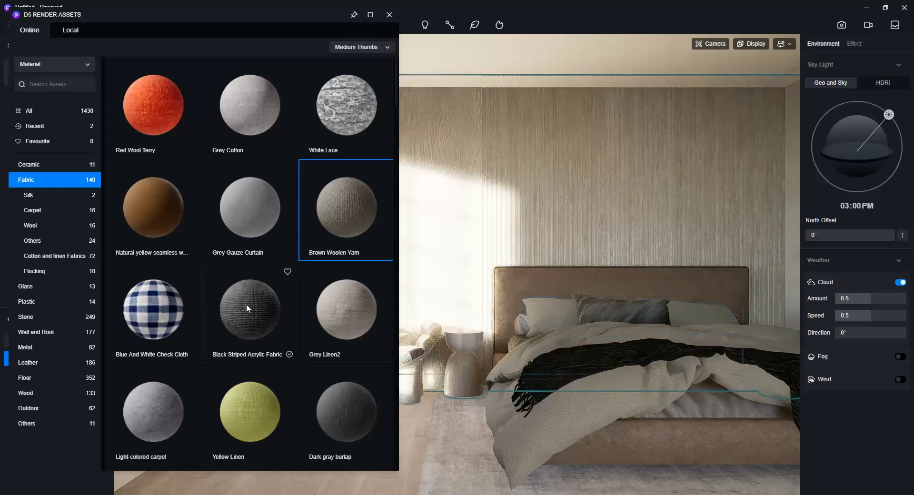
Apply Black Striped Acrylic Fabric to the throw blanket and Grey Linen2 to the middle pillow.
left_click_drag(246, 303, 559, 361)
left_click_drag(250, 310, 616, 307)
left_click_drag(350, 297, 607, 310)
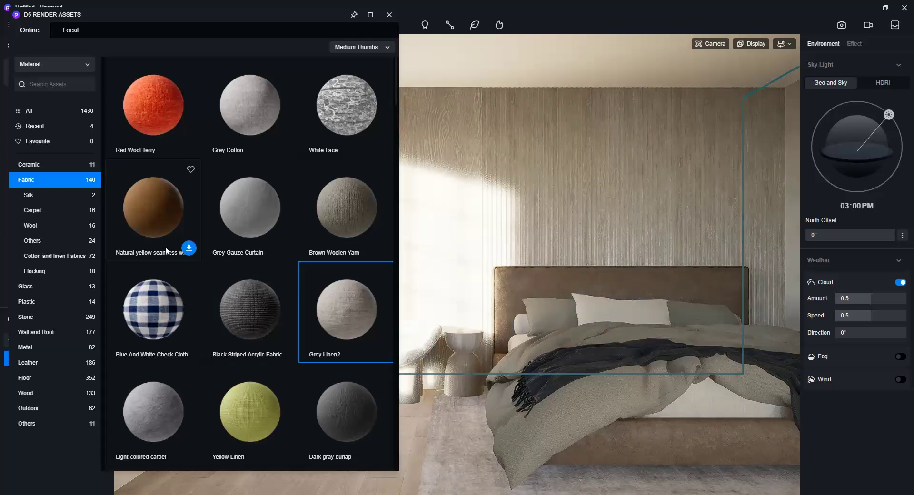
Apply the Rice white wall paint material from the Wall and Roof paints to the window wall.
left_click_drag(123, 15, 510, 76)
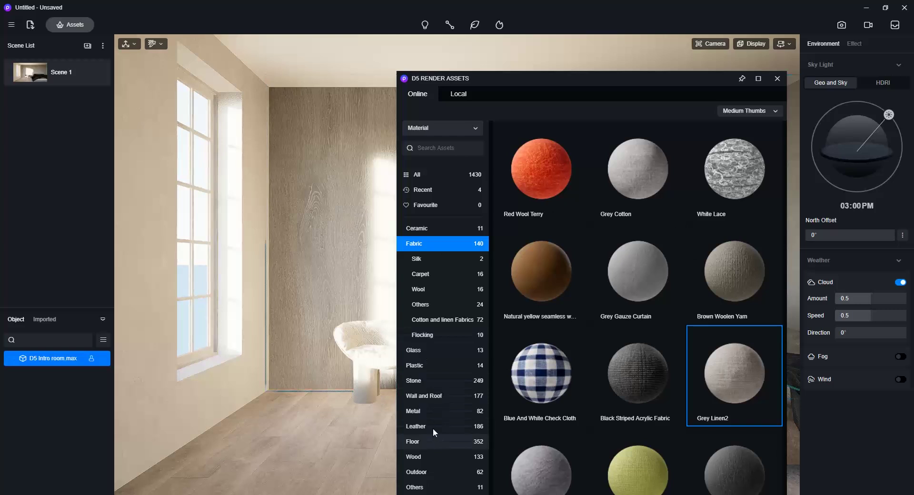
left_click(430, 399)
left_click(432, 323)
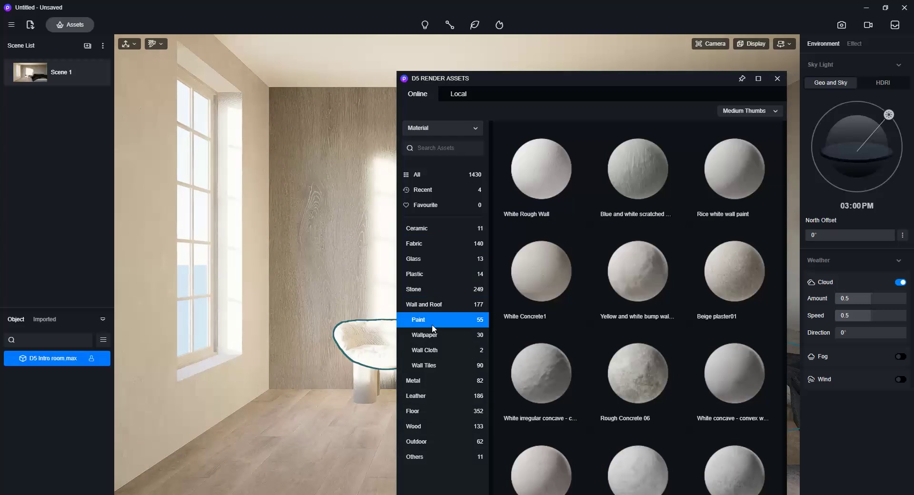
mouse_move(711, 185)
left_mouse_down()
mouse_move(342, 199)
mouse_move(153, 221)
mouse_move(274, 222)
left_mouse_up()
left_click_drag(512, 77, 522, 98)
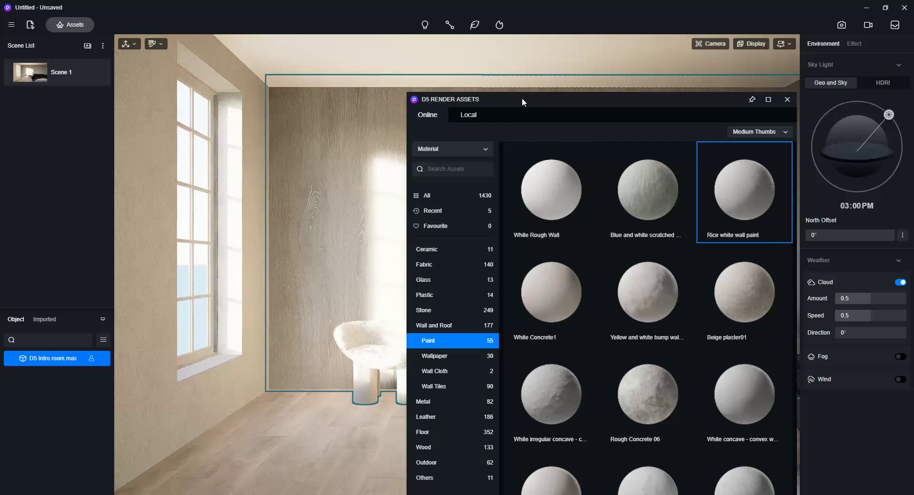
left_click_drag(522, 98, 579, 110)
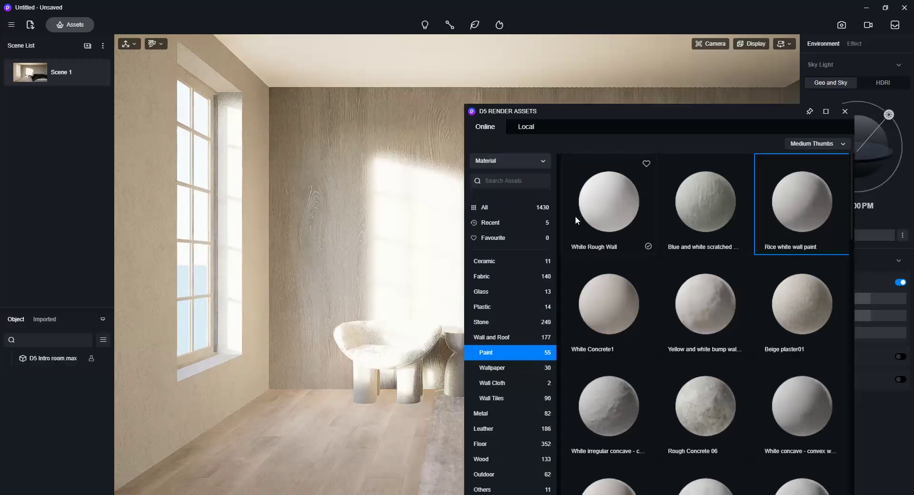
Choose the Modern Vase Plant with the small white vase from the Potted Greenery accessory models.
left_click(516, 165)
left_click(495, 180)
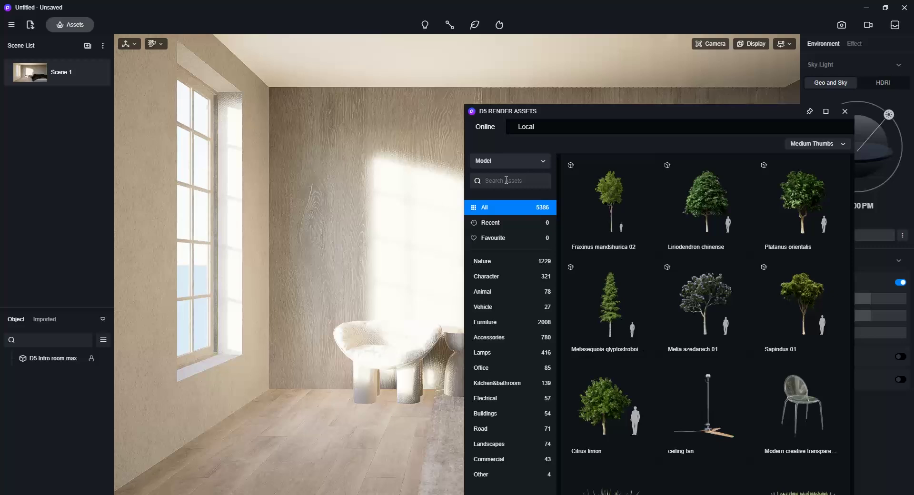
left_click(499, 338)
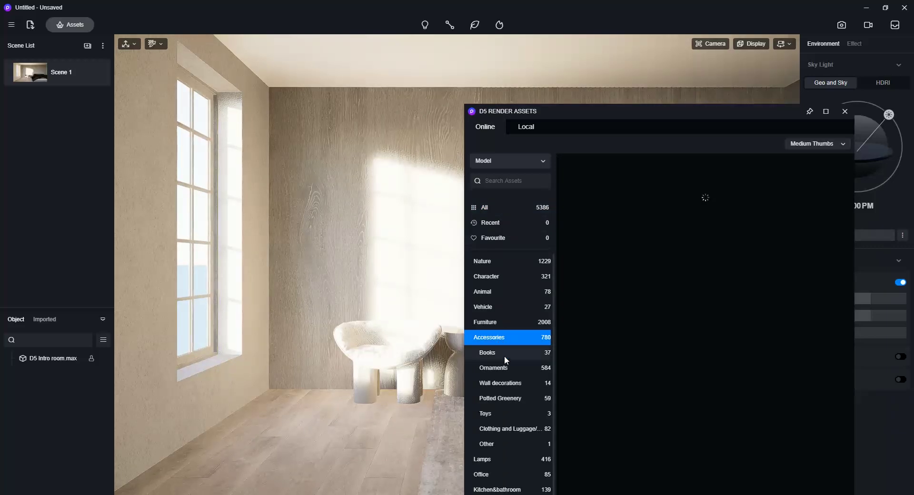
left_click(500, 398)
scroll(729, 202, "down", 8)
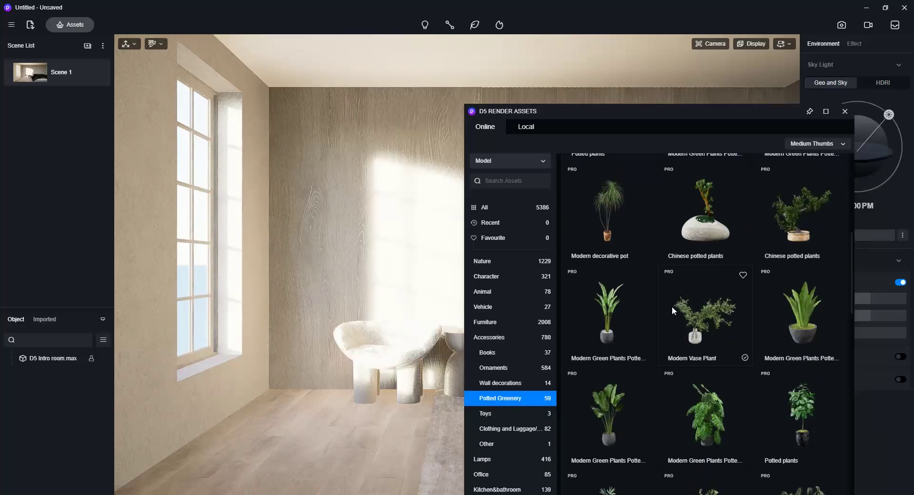
left_click(698, 313)
Place the Modern Vase Plant on the side table and shift it along the X axis to 1532.
left_click_drag(734, 112, 303, 39)
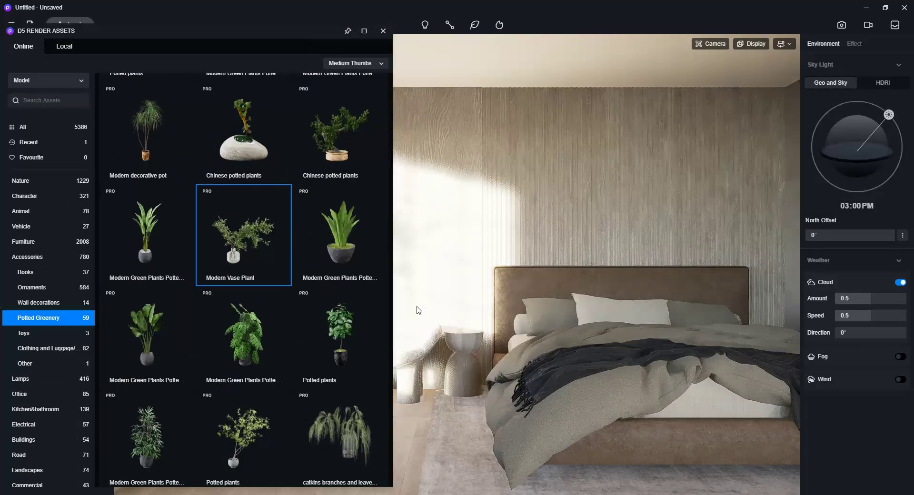
left_click(459, 338)
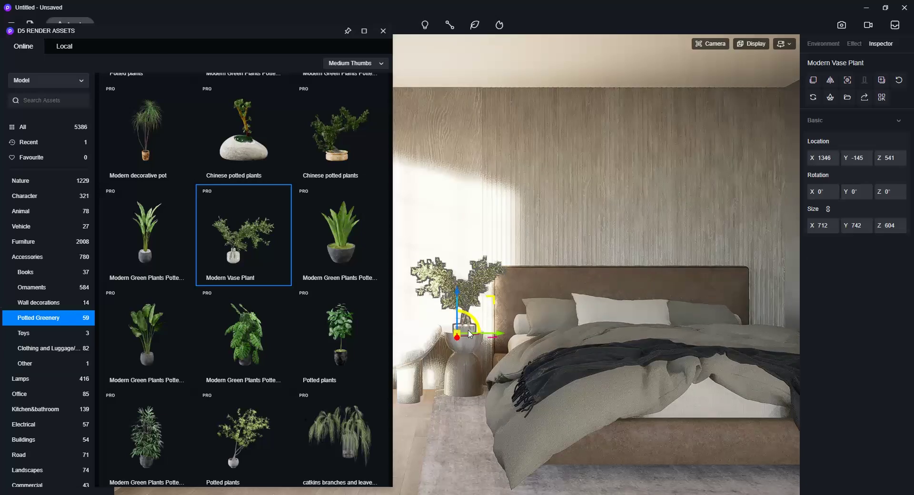
key("Escape")
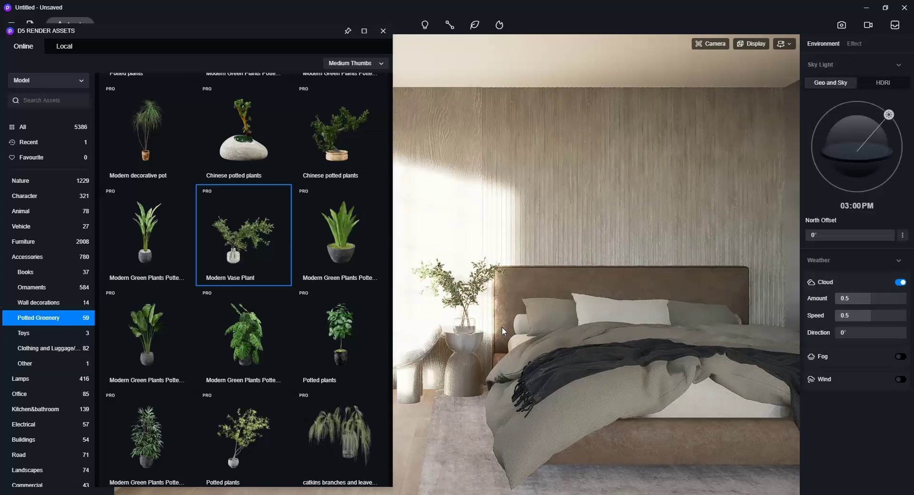
left_click(465, 330)
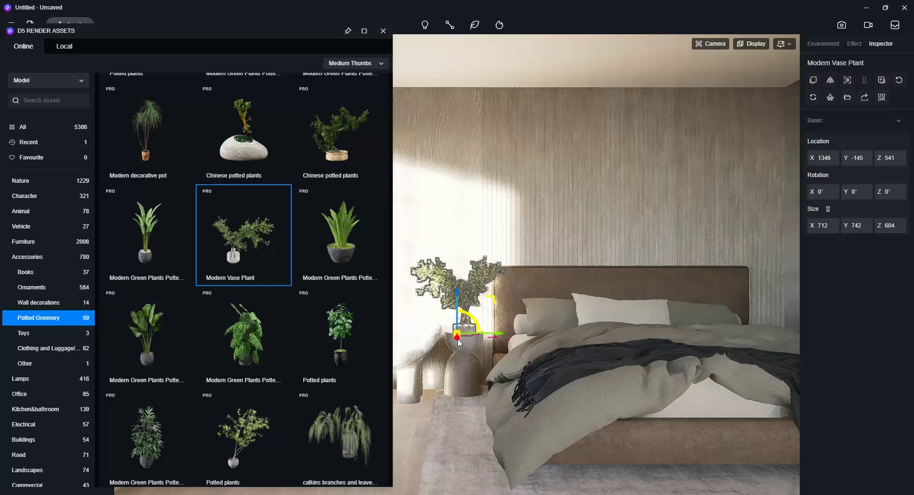
left_click_drag(459, 343, 460, 340)
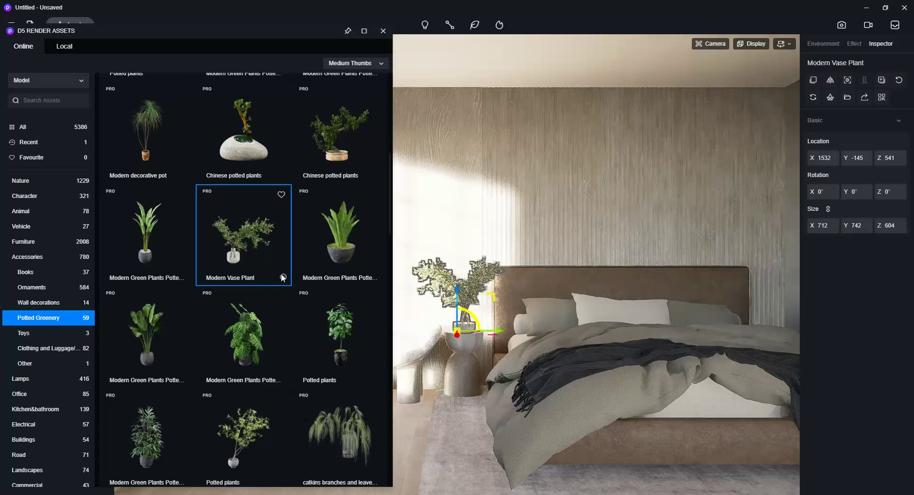
Place the potted plant with the modern white ceramic pot in the corner beside the armchair and adjust its Y location to -1465.
scroll(281, 273, "down", 3)
scroll(280, 272, "down", 5)
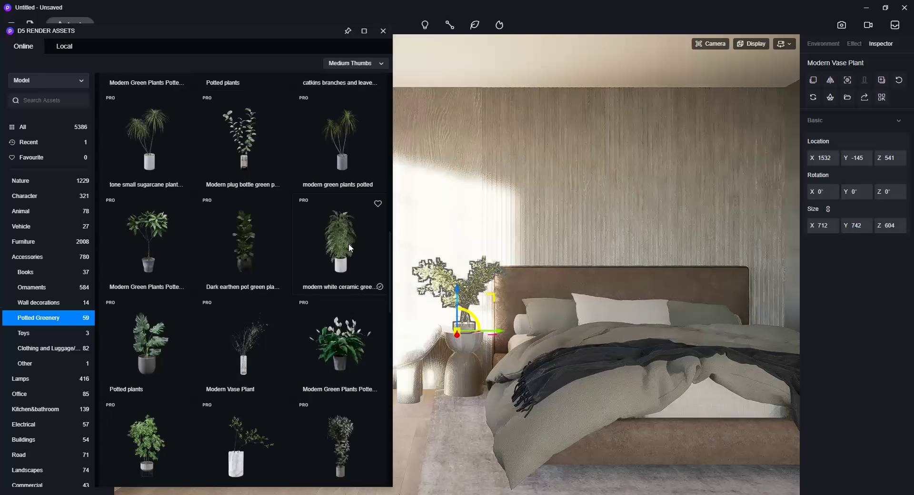
left_click(348, 243)
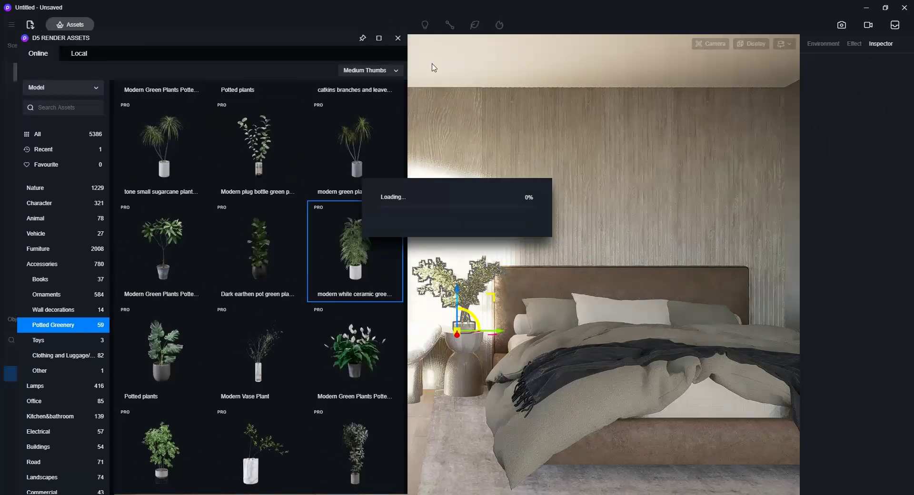
left_click_drag(182, 32, 636, 44)
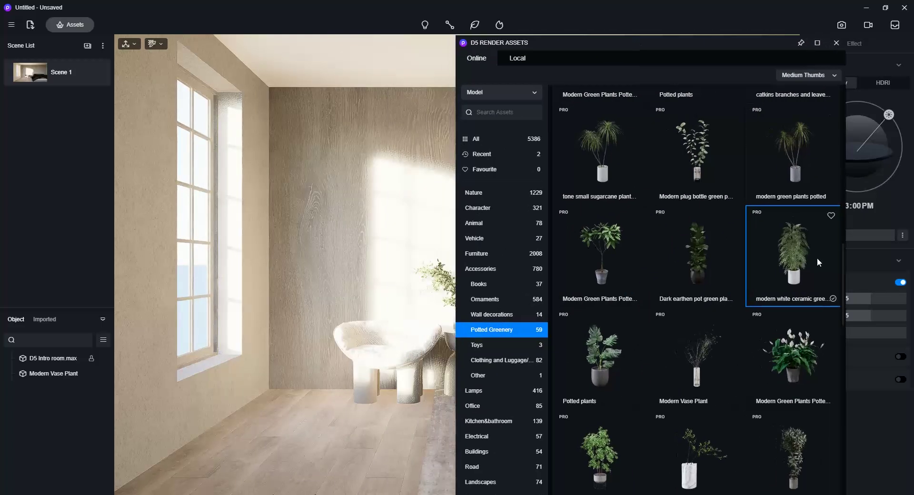
left_click(300, 395)
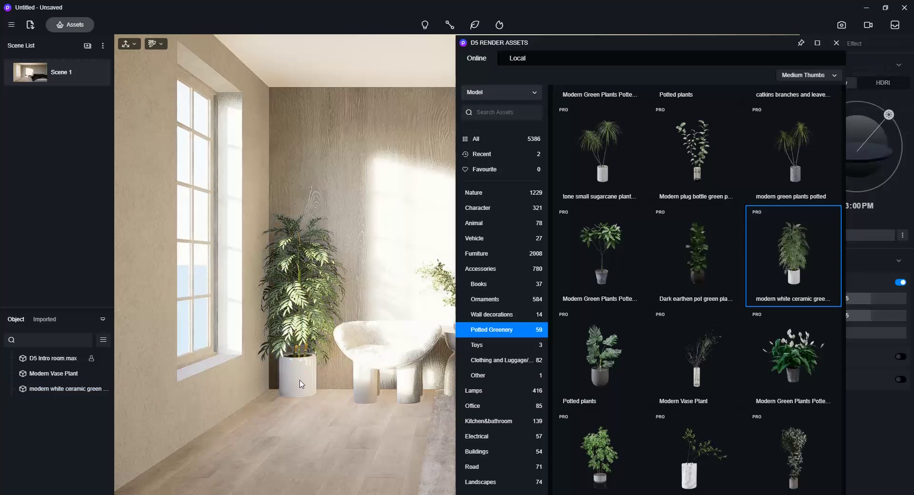
left_click_drag(333, 395, 332, 398)
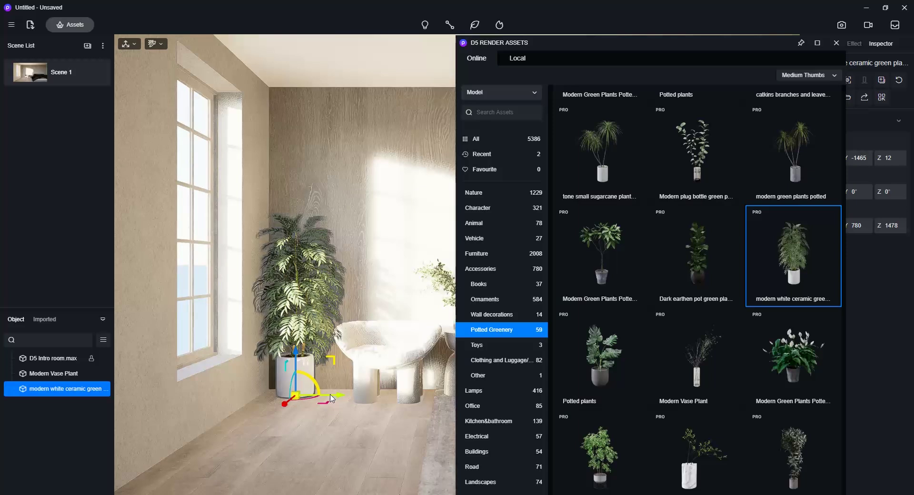
Place a Platanus orientalis tree from the Nature models on the floor near the window.
left_click(484, 193)
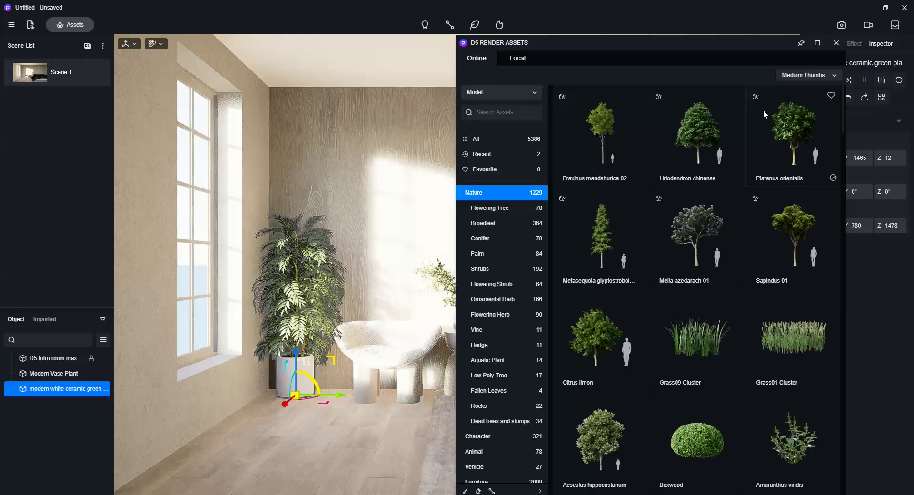
left_click(791, 133)
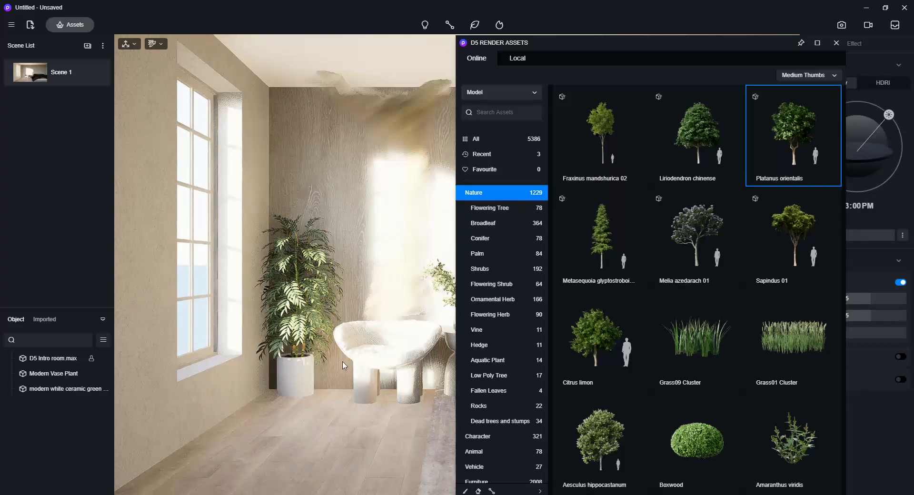
left_click(280, 437)
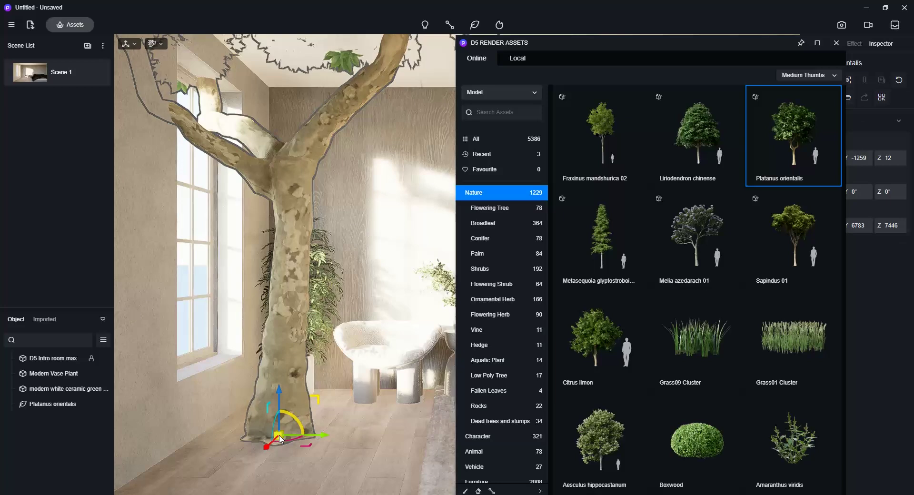
Scale the Platanus orientalis tree down to a Z size of 3274 and move it outside the window to Y -2861, Z -208.
left_click_drag(284, 398, 279, 489)
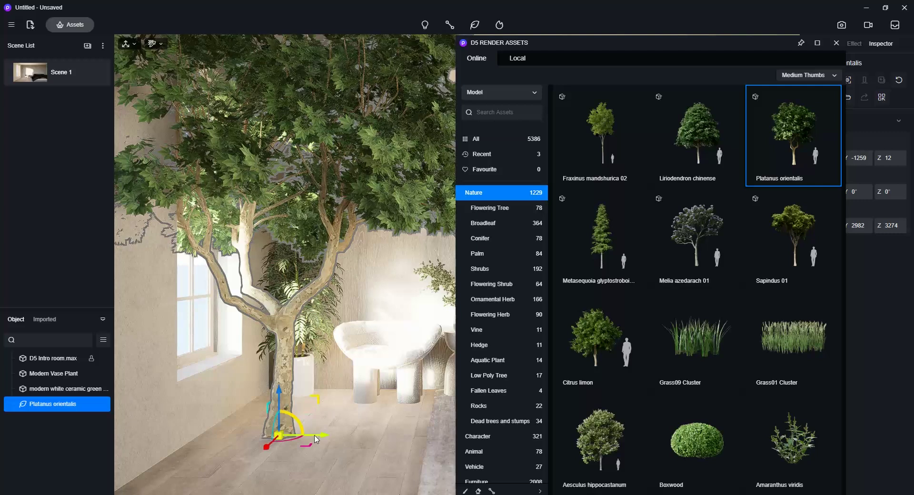
left_click_drag(315, 434, 186, 424)
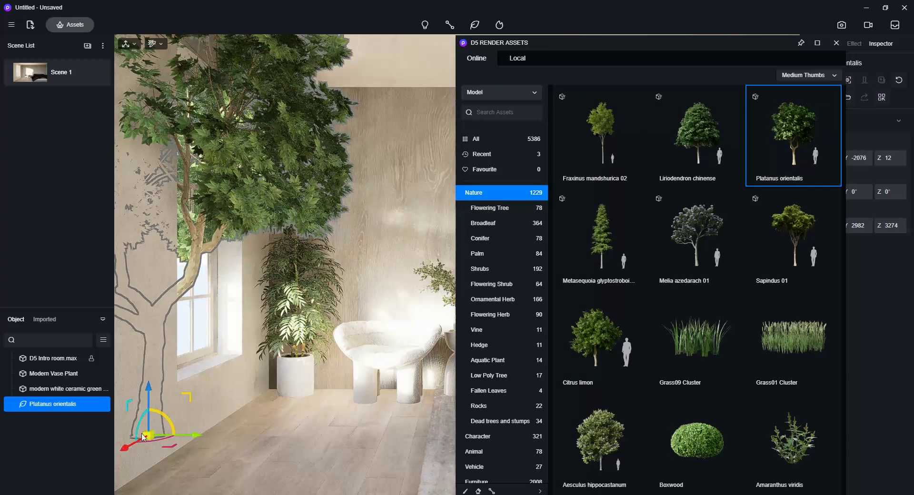
left_click_drag(136, 442, 195, 354)
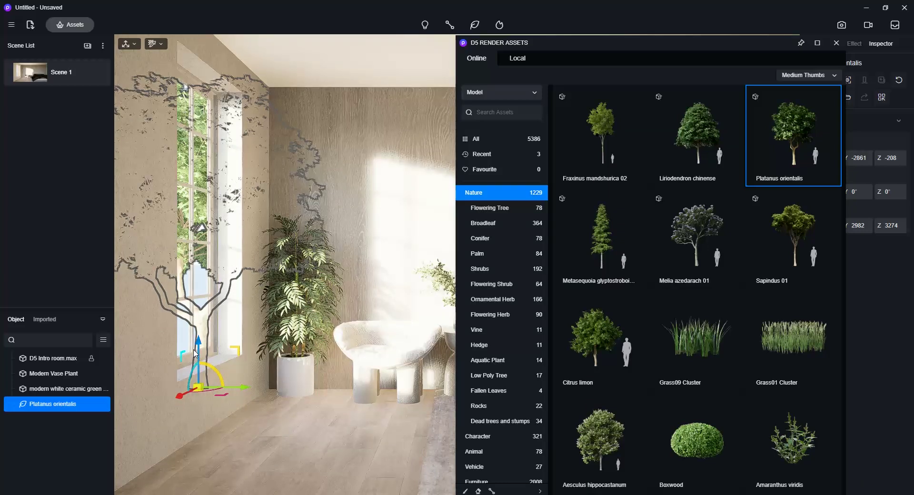
Enable wind in the environment's weather settings and set its strength to 1 to test the plants near the window.
left_click(837, 44)
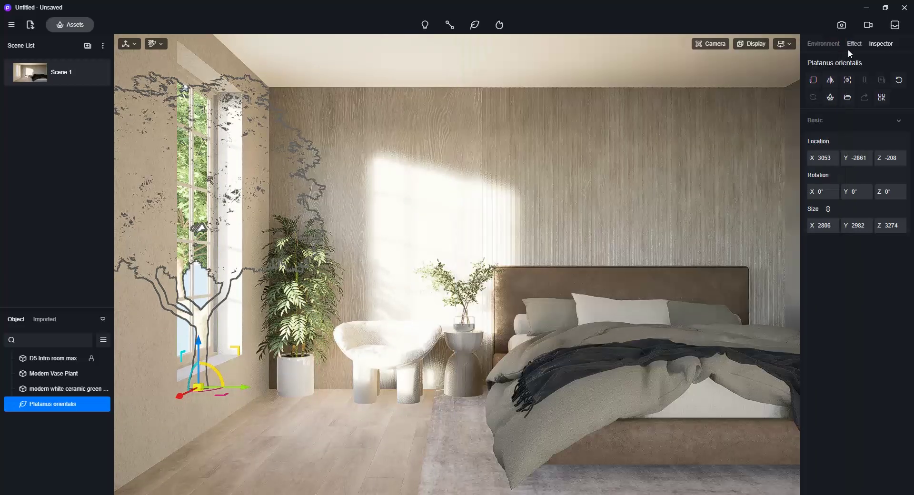
left_click(828, 45)
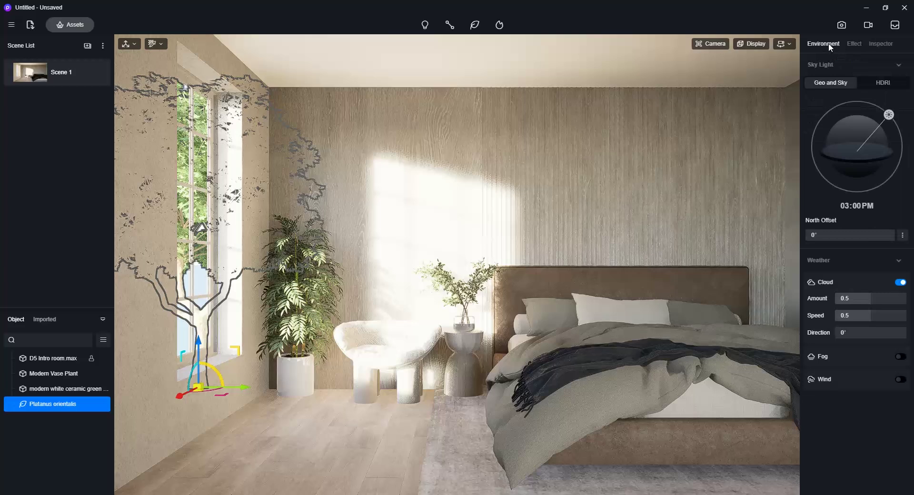
left_click(901, 381)
scroll(177, 211, "up", 5)
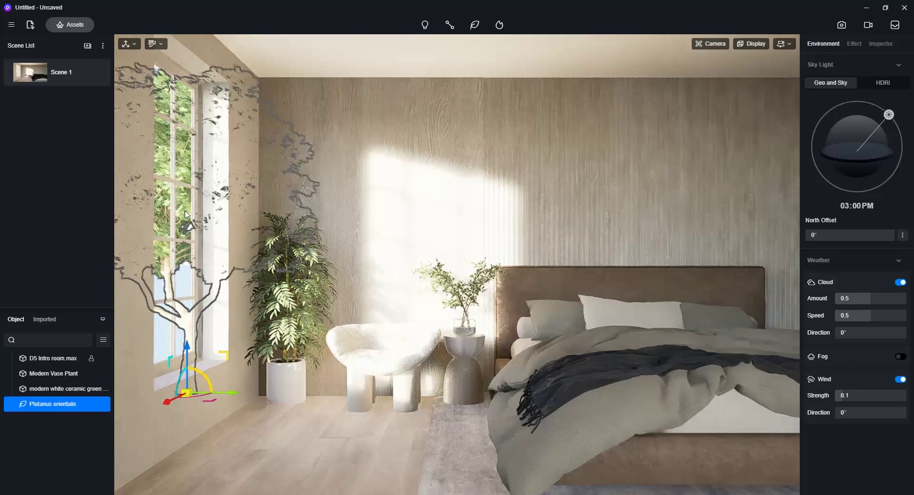
scroll(176, 210, "up", 3)
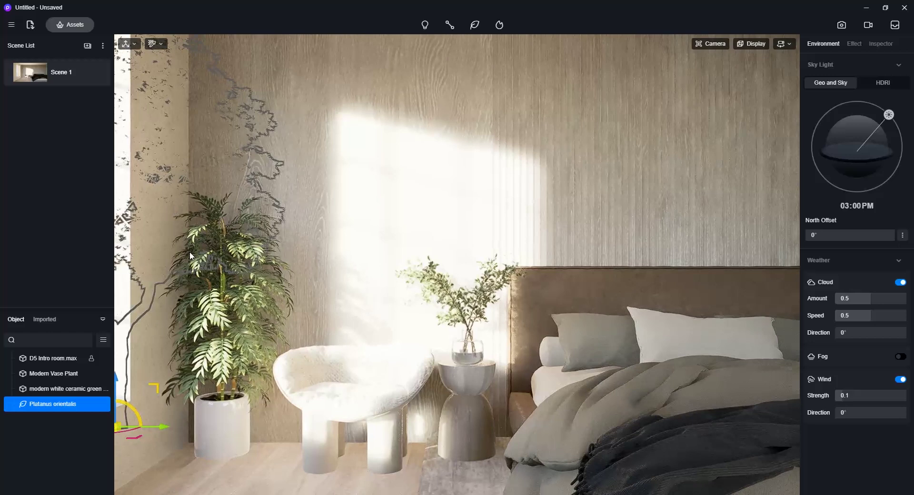
right_click_drag(177, 258, 2, 255)
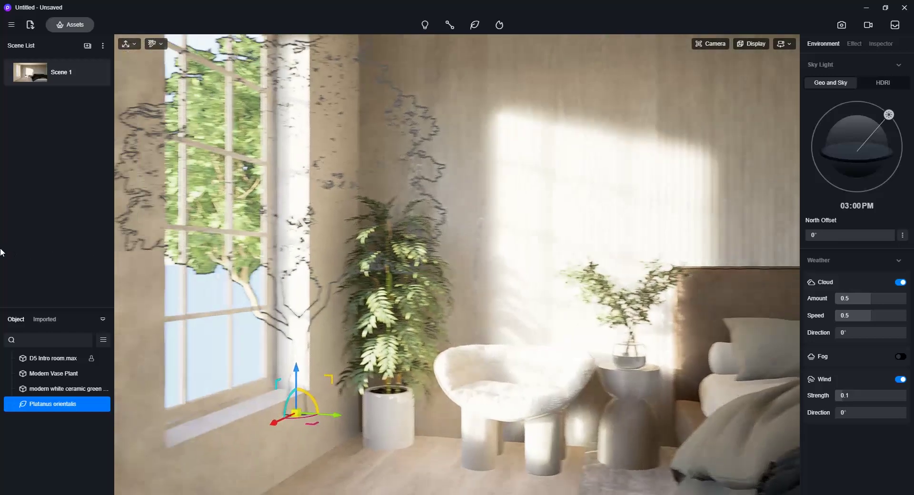
scroll(196, 229, "up", 2)
scroll(196, 229, "up", 2)
right_click_drag(197, 229, 194, 246)
right_click_drag(193, 247, 235, 262)
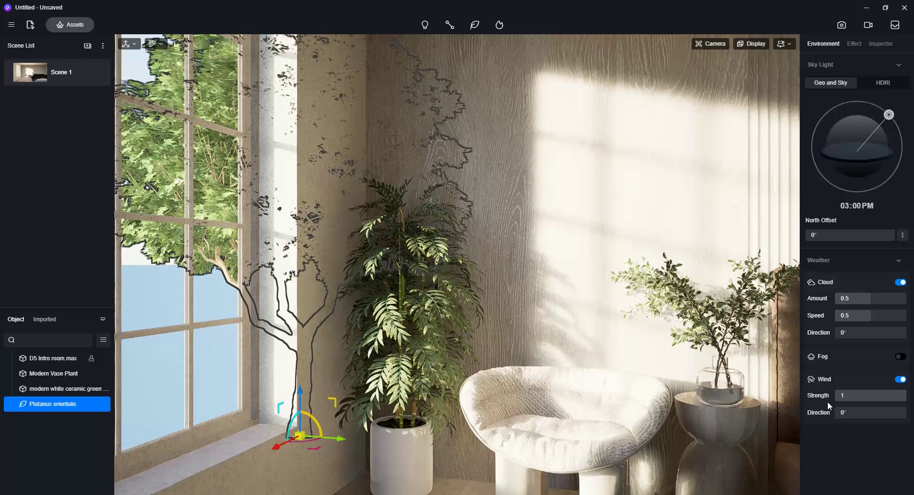
Reduce the wind strength to 0.13 and restore the saved Scene 1.
left_click(219, 363)
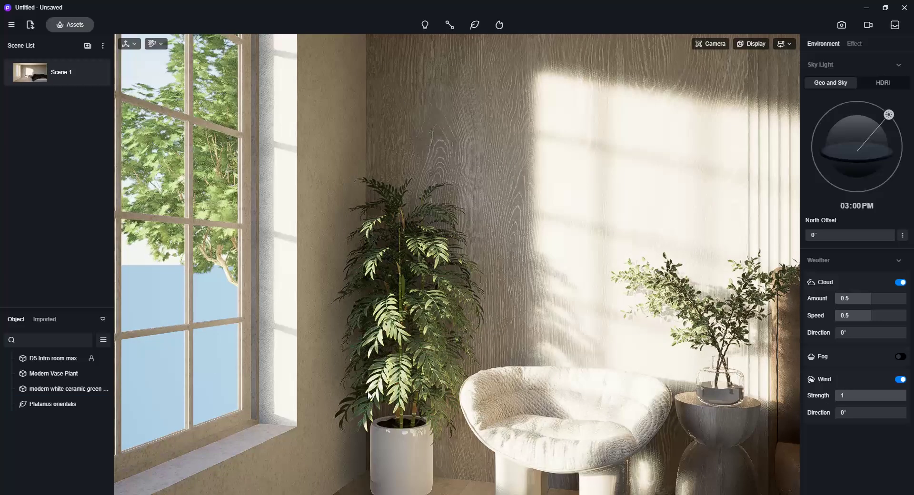
left_click(845, 396)
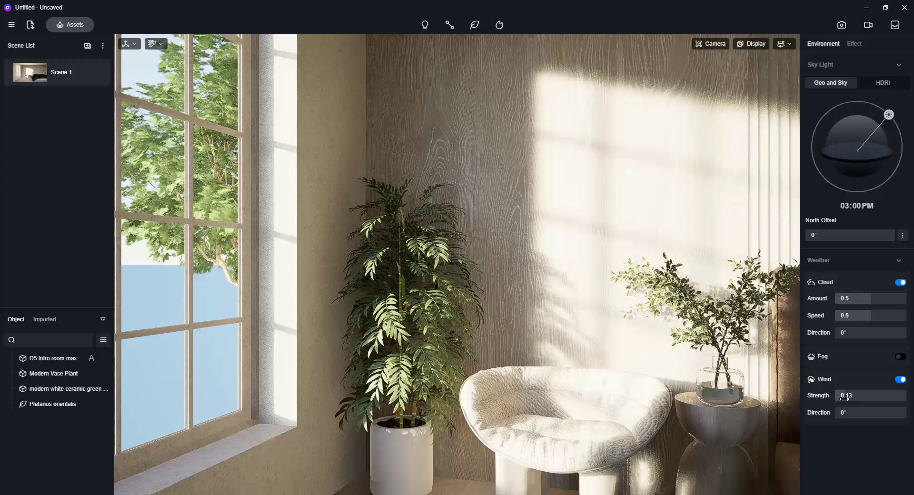
left_click(57, 72)
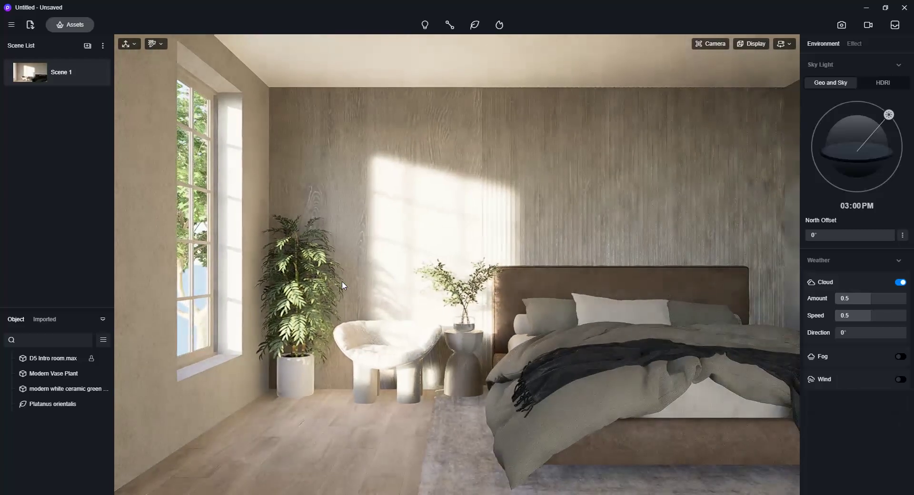
Place a Rock Cotoneaster from the Shrubs models and move it outside the window to Y -2615.
left_click(70, 24)
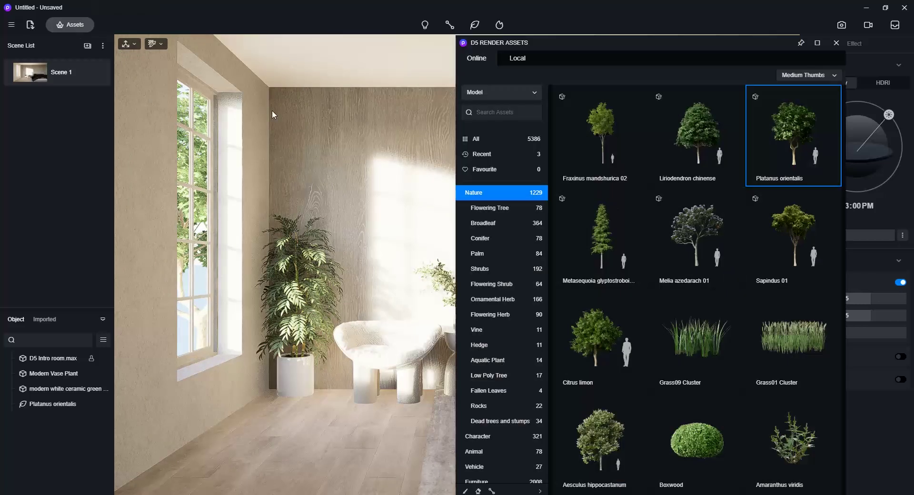
left_click(487, 268)
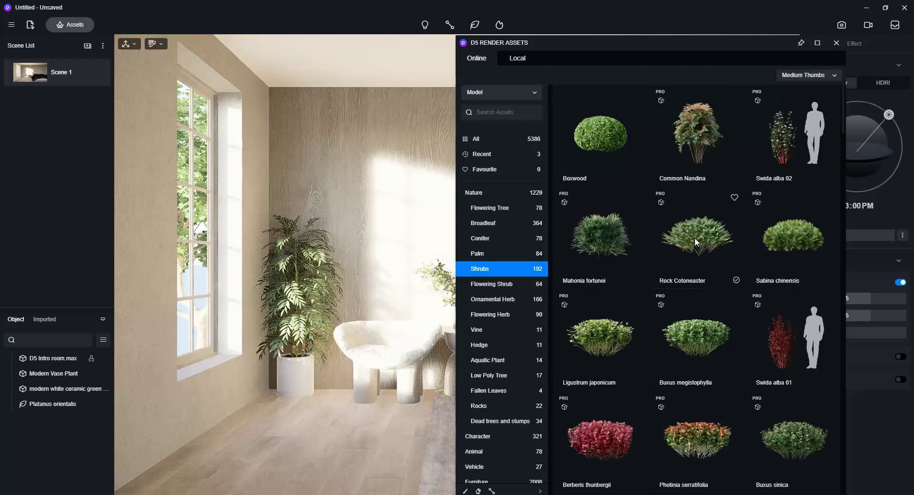
left_click(681, 269)
left_click(287, 438)
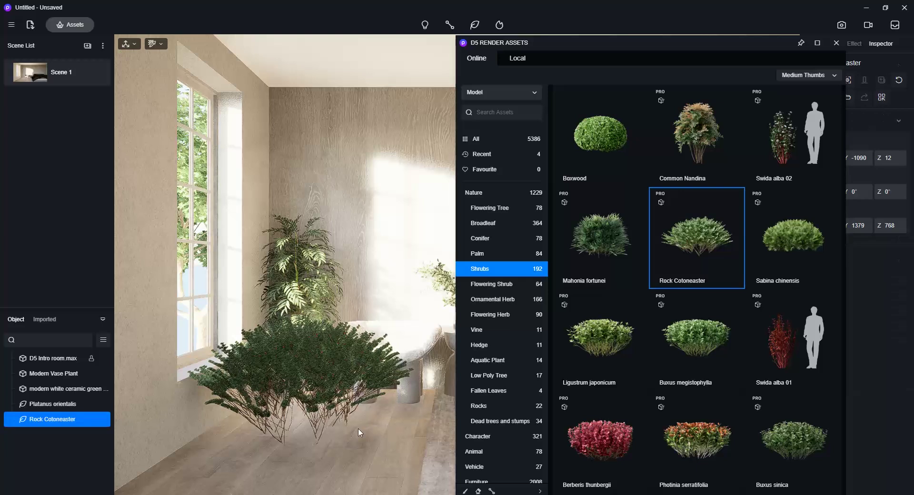
left_click_drag(288, 437, 185, 382)
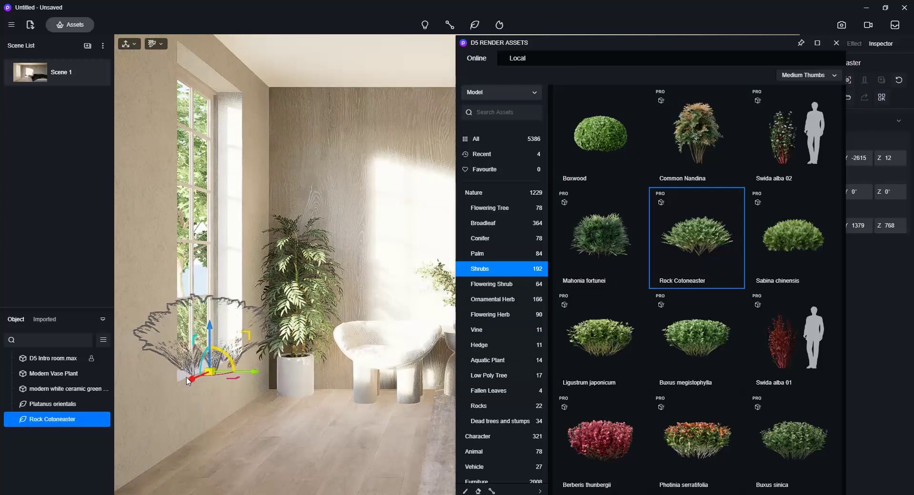
Add a Sabina chinensis shrub, move it outside the window to Y -2937 and scale it down to a Z size of 880.
left_click(793, 238)
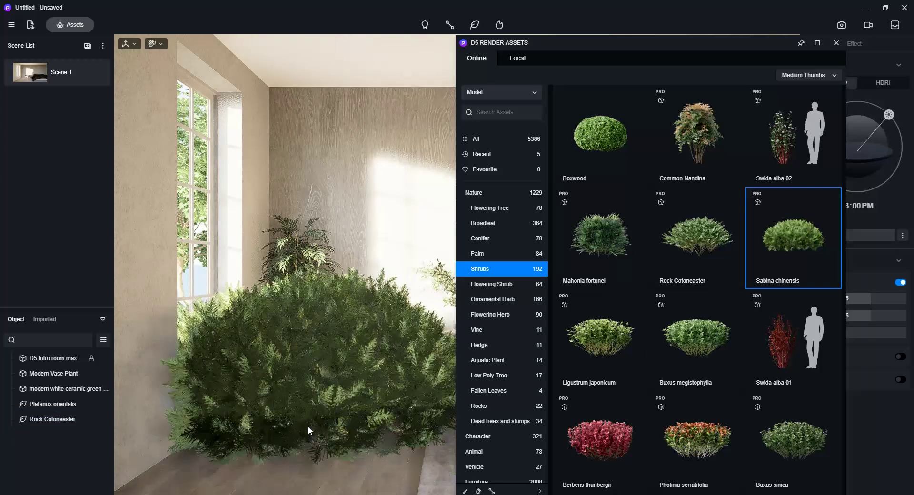
left_click(308, 426)
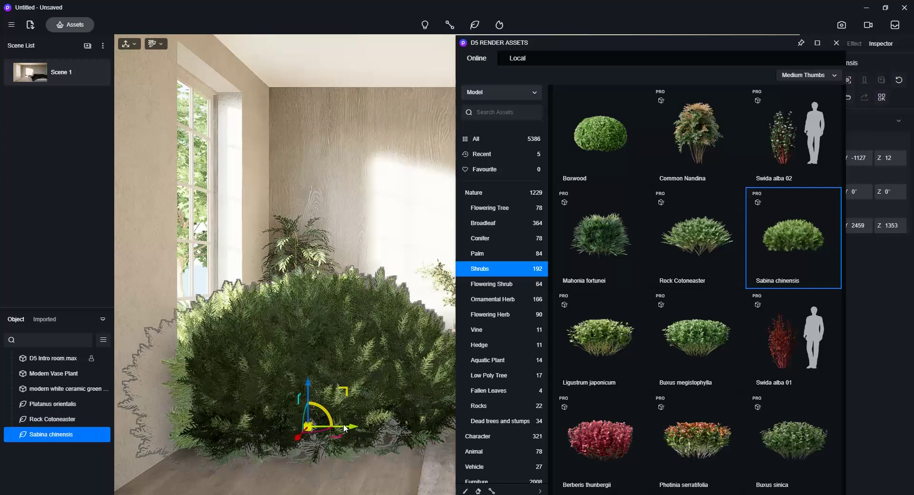
left_click_drag(344, 424, 168, 376)
left_click_drag(131, 354, 128, 381)
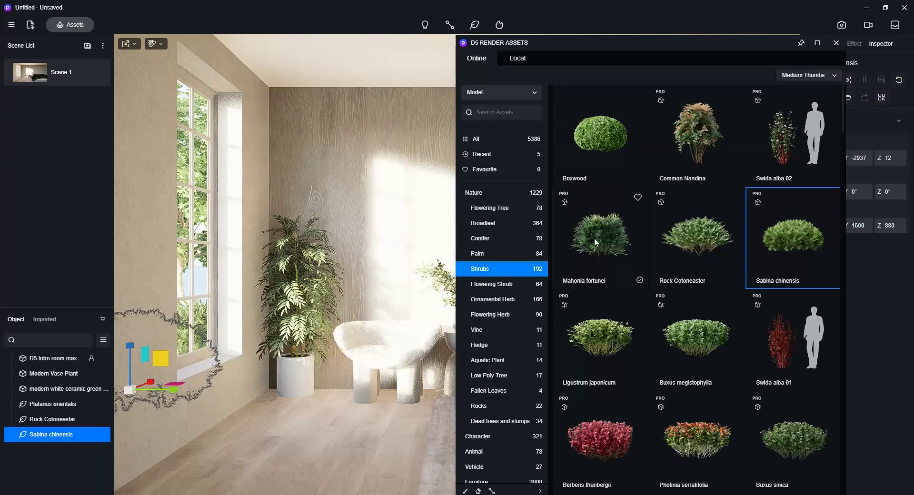
Place a Mahonia fortunei shrub and move it outside the window to Y -2941, Z 348.
left_click(276, 422)
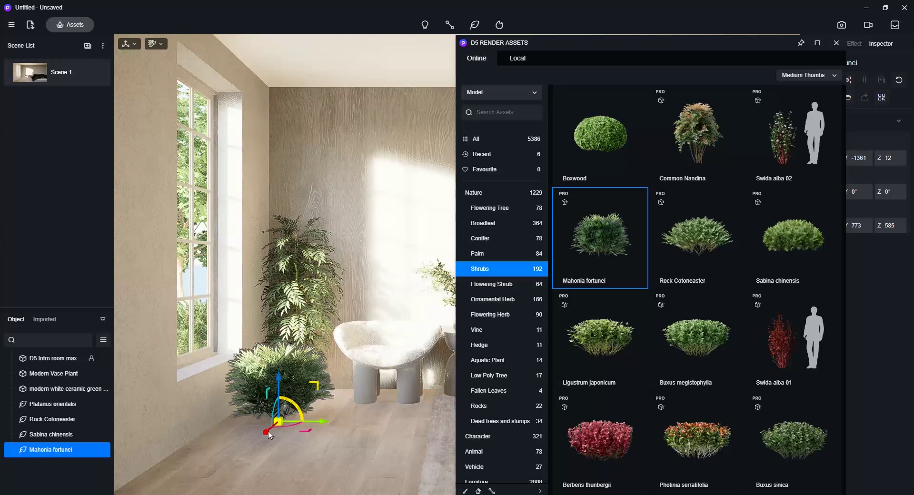
left_click_drag(269, 435, 213, 367)
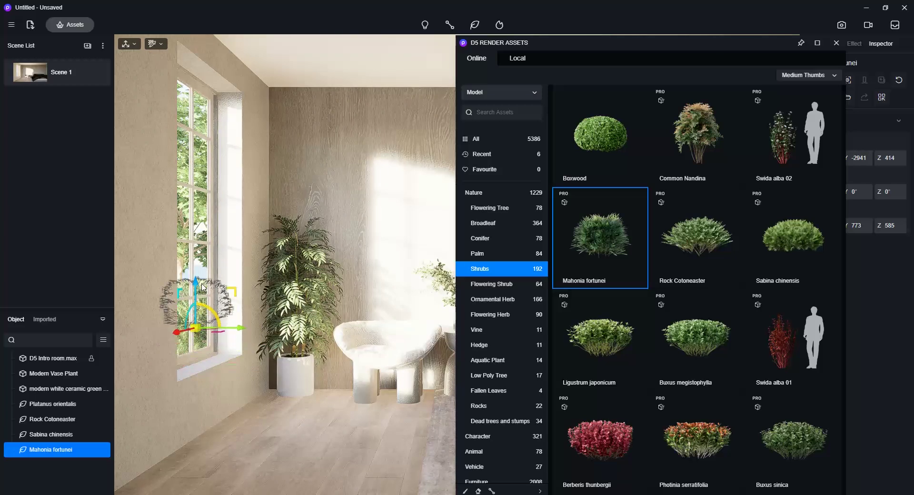
left_click(837, 43)
Set the viewport navigation to Orbit and shift the Mahonia fortunei along the X axis to 1888.
scroll(261, 339, "up", 5)
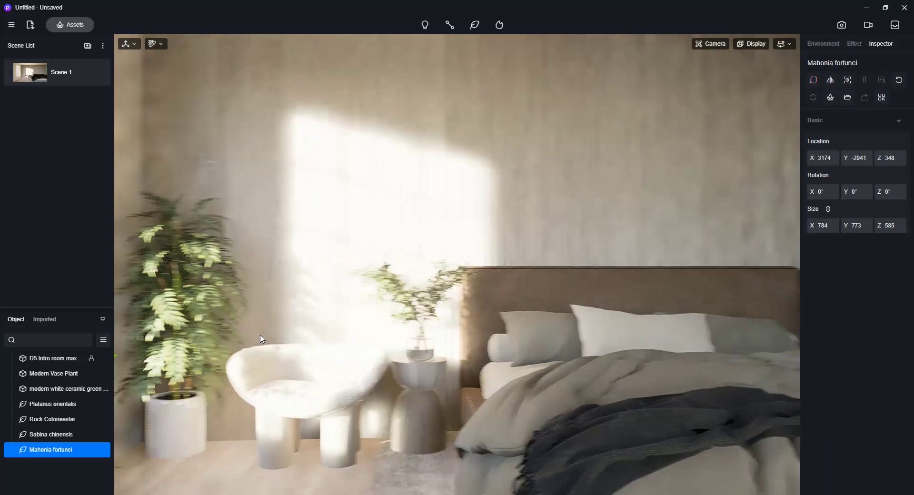
right_click_drag(261, 339, 293, 359)
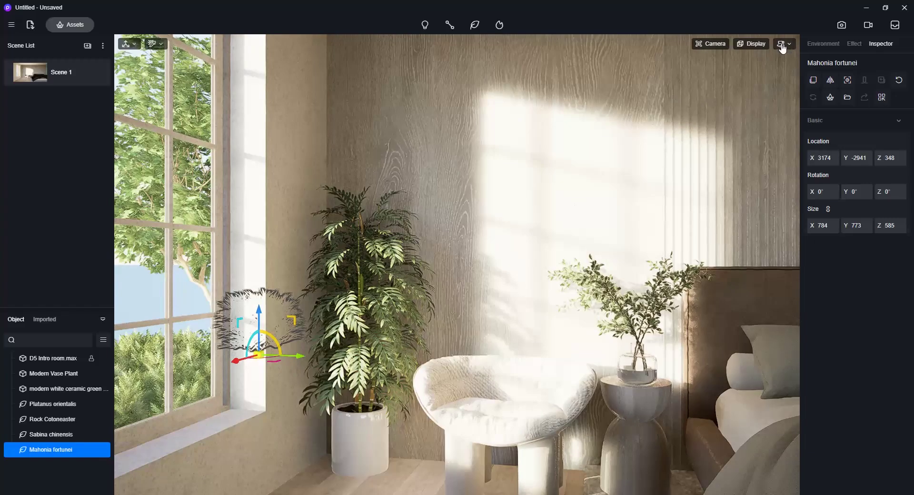
left_click(783, 48)
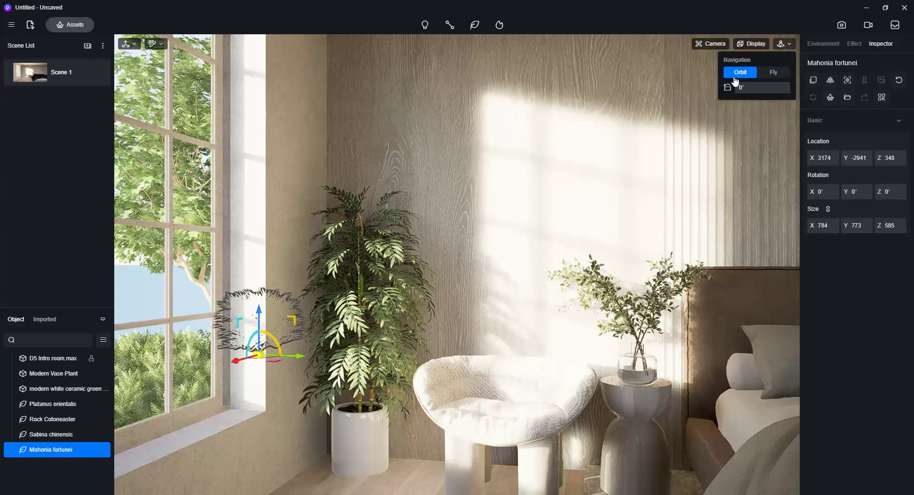
left_click(736, 75)
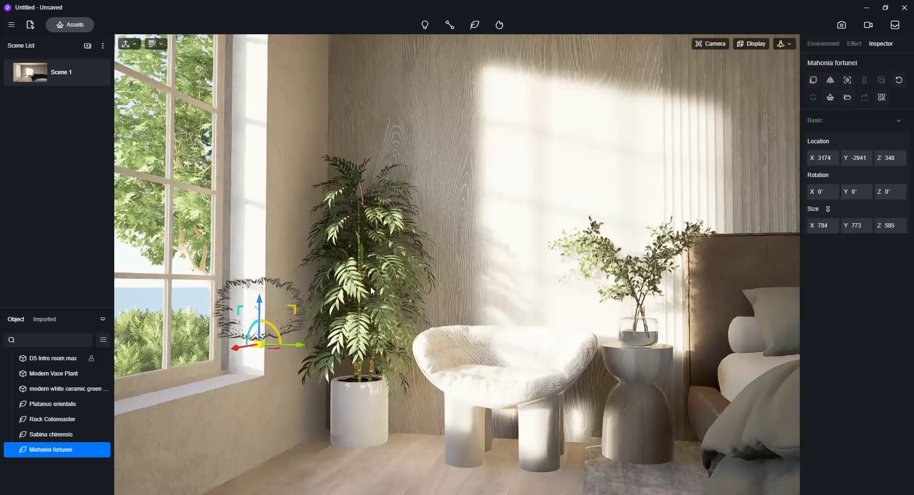
scroll(370, 287, "up", 3)
right_click_drag(370, 287, 294, 287)
left_click_drag(294, 297, 119, 345)
Raise the Sabina chinensis shrub to Z 73 and move the Platanus orientalis tree farther from the window to Y -3967.
left_click(785, 46)
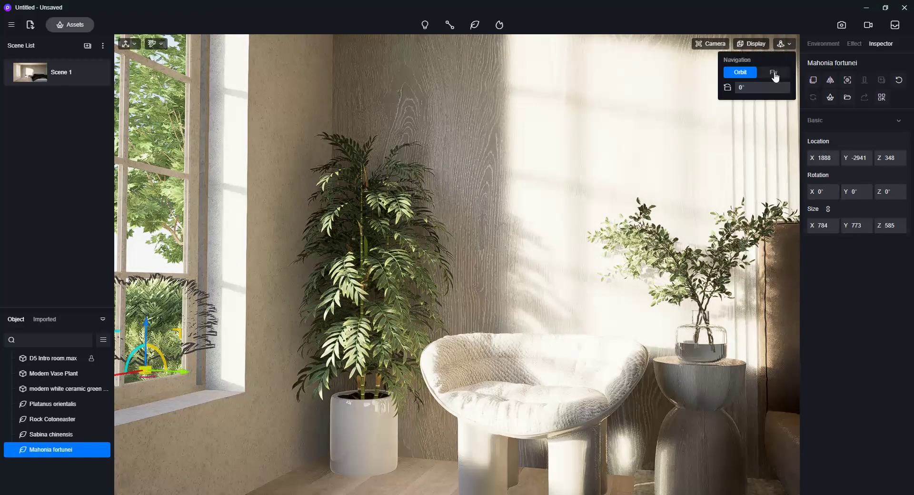
left_click(741, 88)
right_click_drag(398, 316, 346, 321)
left_click(785, 46)
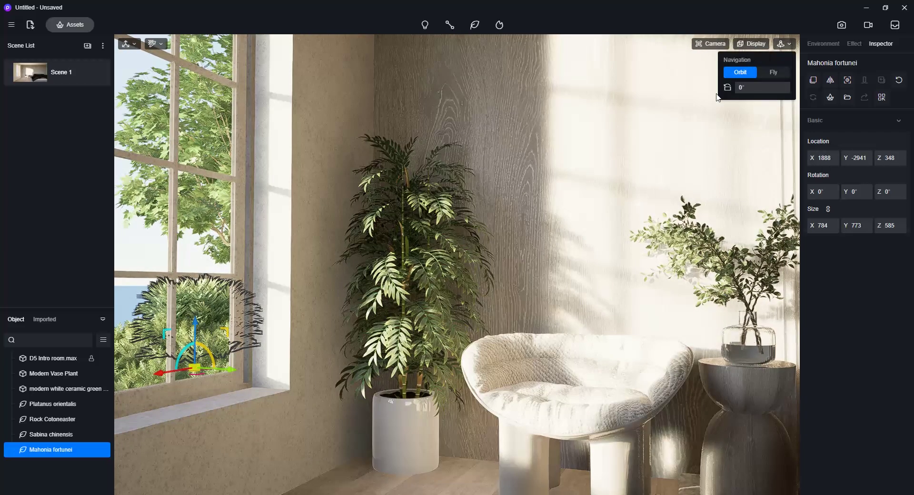
middle_click_drag(522, 342, 518, 312)
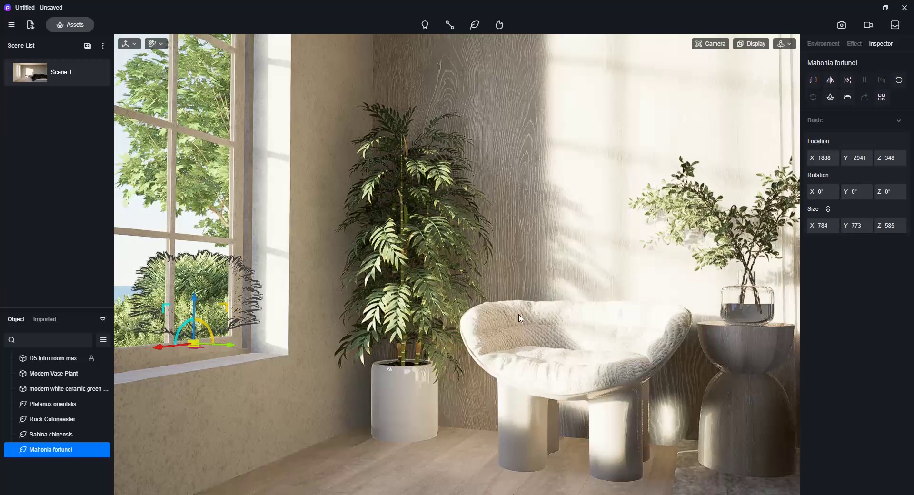
left_click(128, 341)
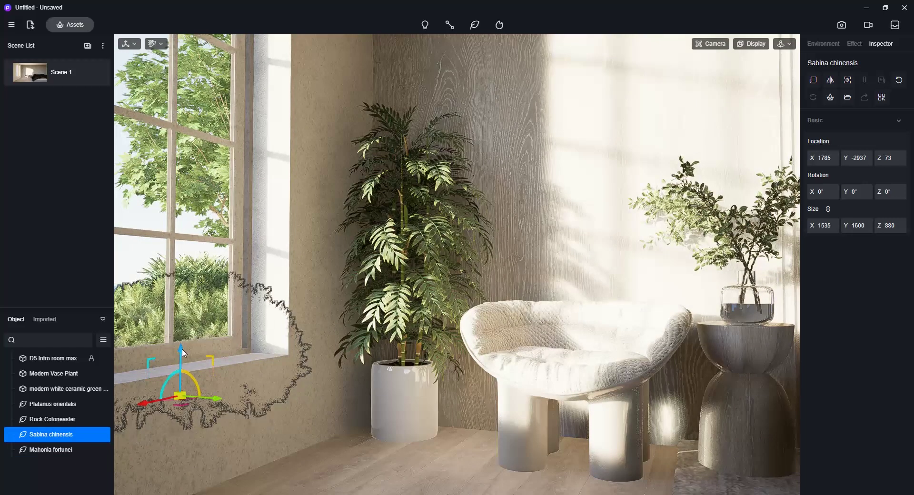
left_click(215, 189)
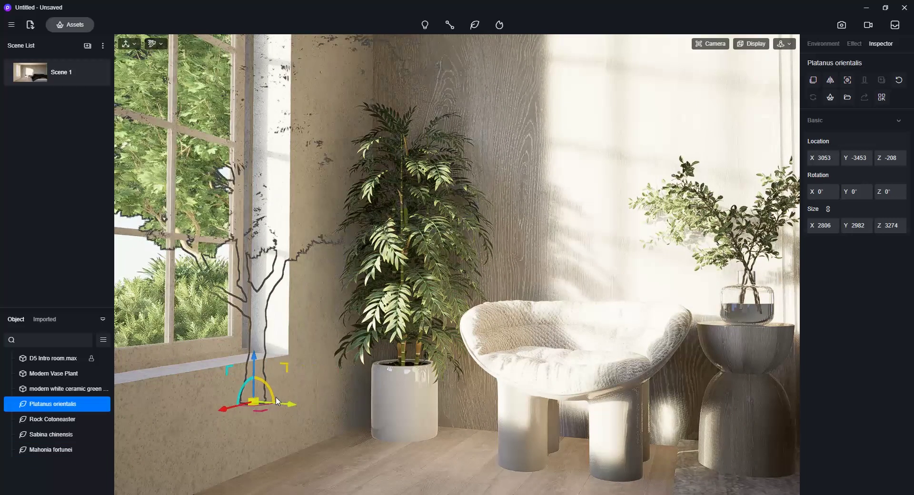
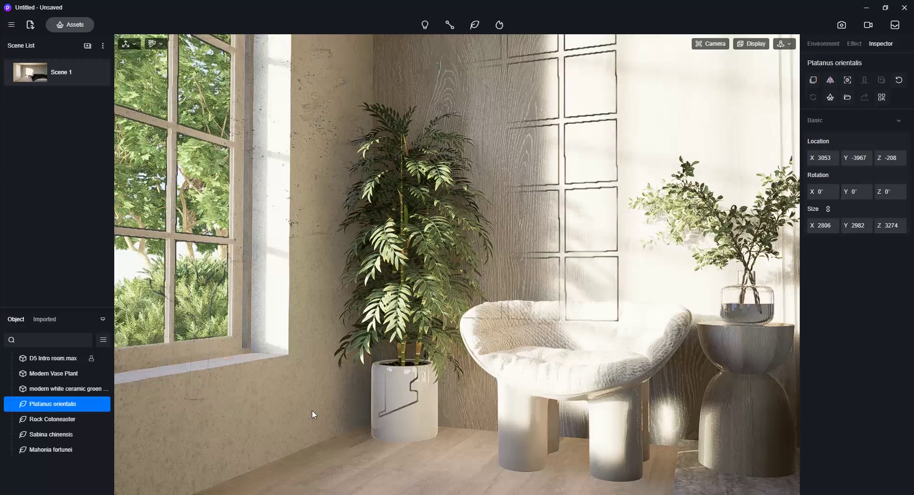
Clear the selection and save the close-up view of the armchair corner as a new scene.
left_click(327, 441)
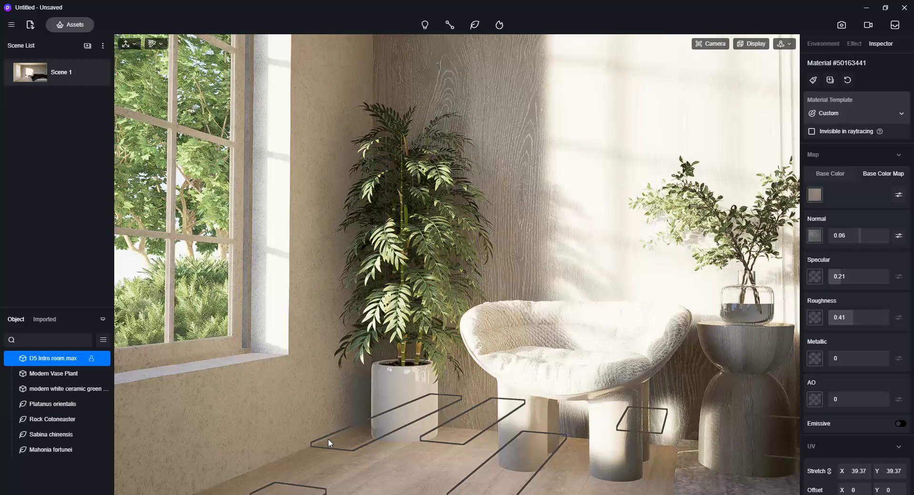
key("Escape")
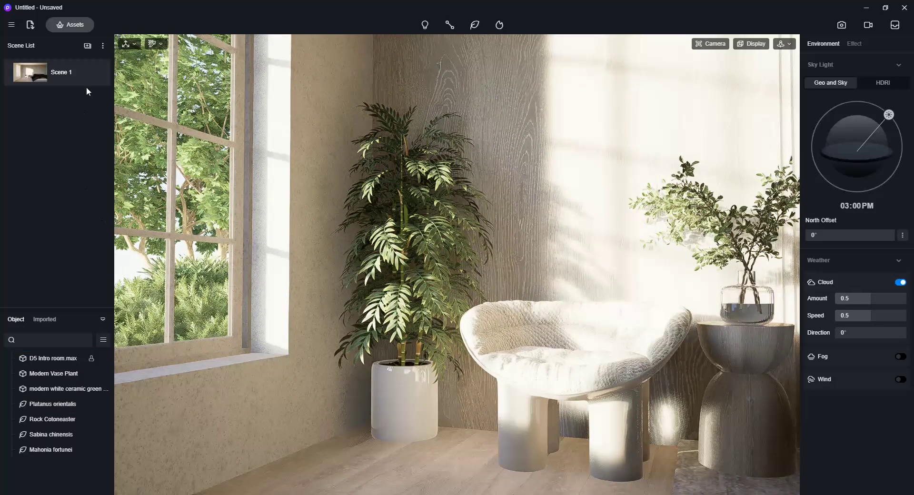
left_click(88, 46)
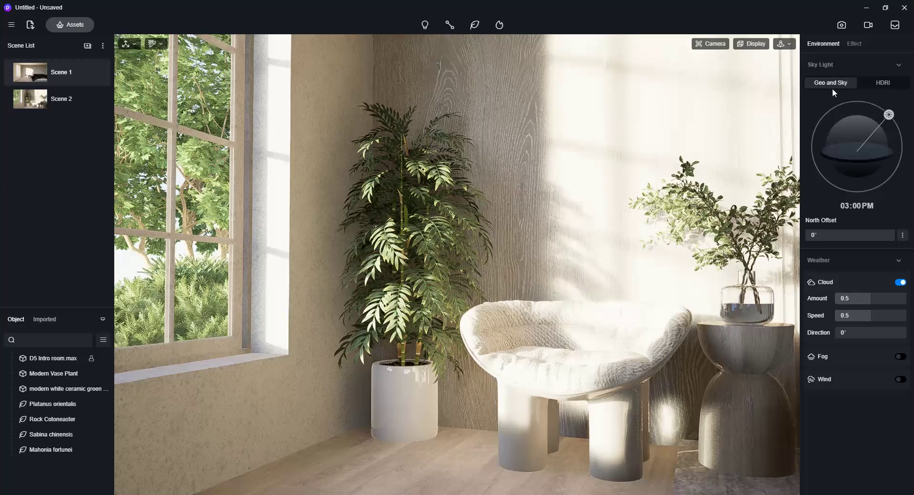
Compare the HDRI sky light with Geo and Sky and shift the sun's position.
left_click(891, 82)
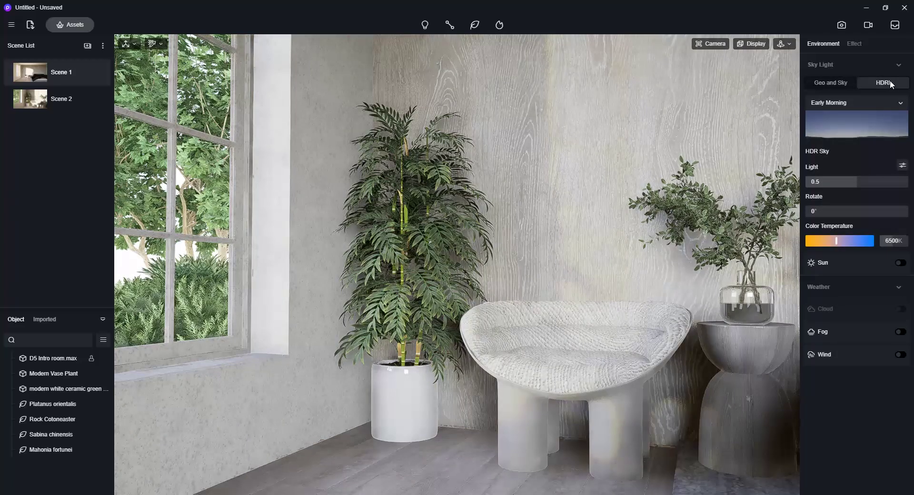
left_click(833, 82)
left_click_drag(891, 114, 885, 88)
Light the scene with an HDRI sky, trying Sunrise and choosing the Partly Cloudy preset.
left_click(883, 83)
left_click(858, 138)
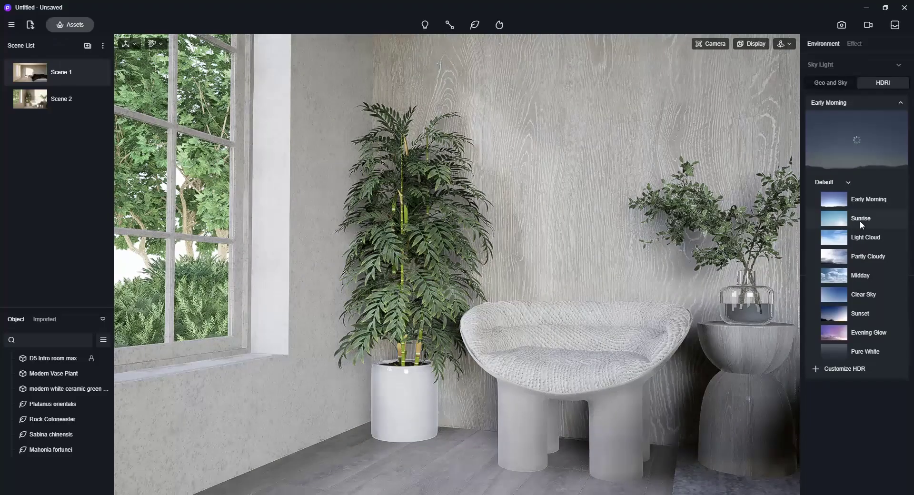
left_click(862, 219)
left_click(901, 123)
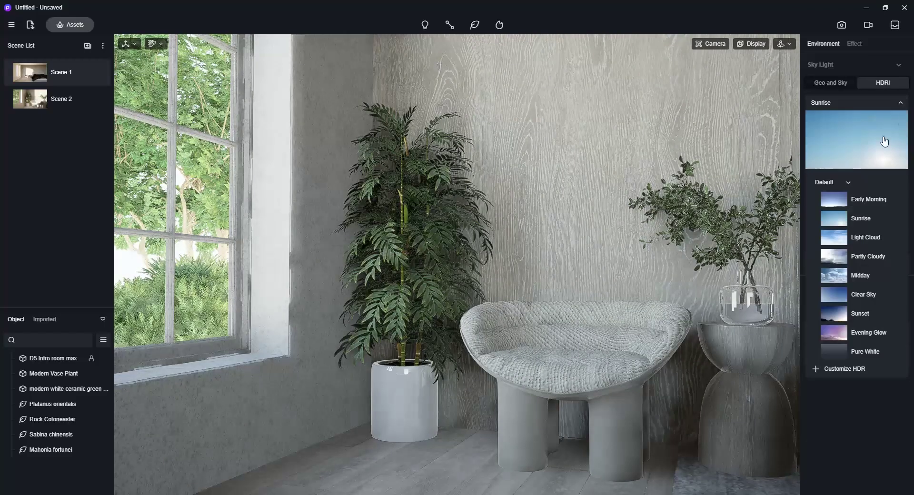
left_click(867, 257)
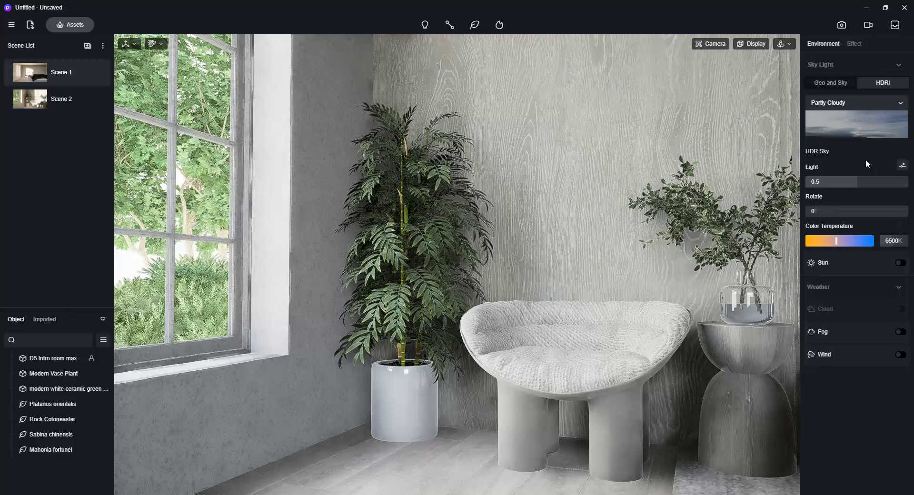
Rotate the Partly Cloudy HDRI sky to 98.3°, enable the sun and set the sky's color temperature to 6550K.
left_click(835, 212)
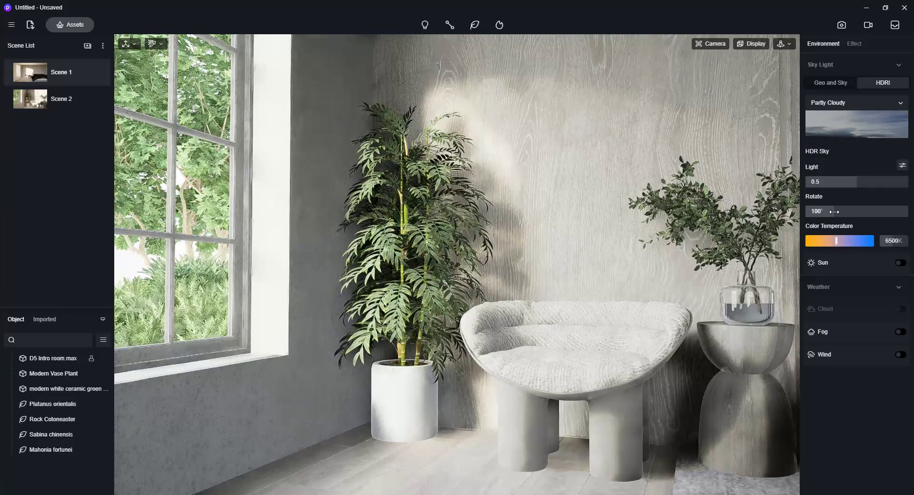
left_click(900, 263)
left_click(842, 212)
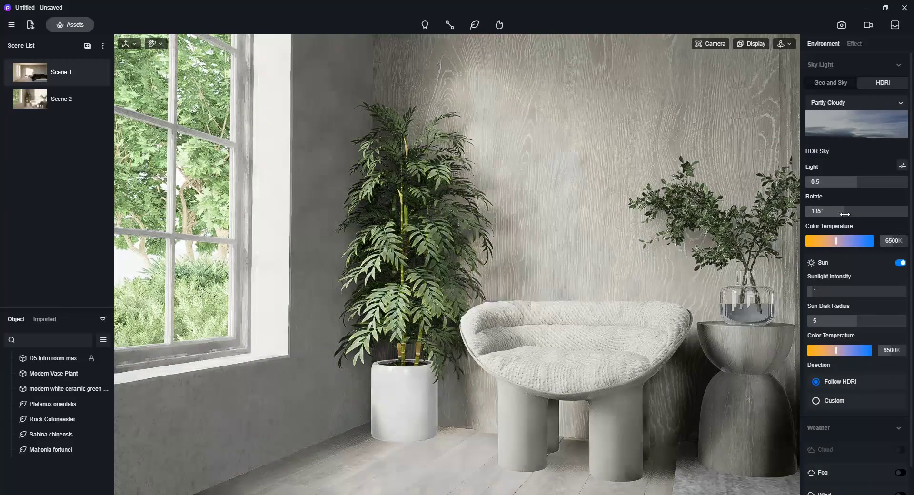
left_click(834, 214)
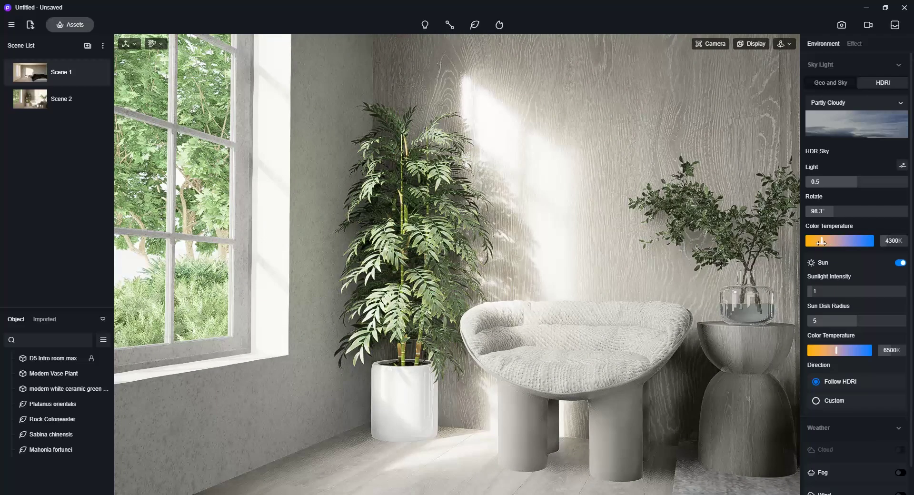
left_click_drag(813, 244, 838, 240)
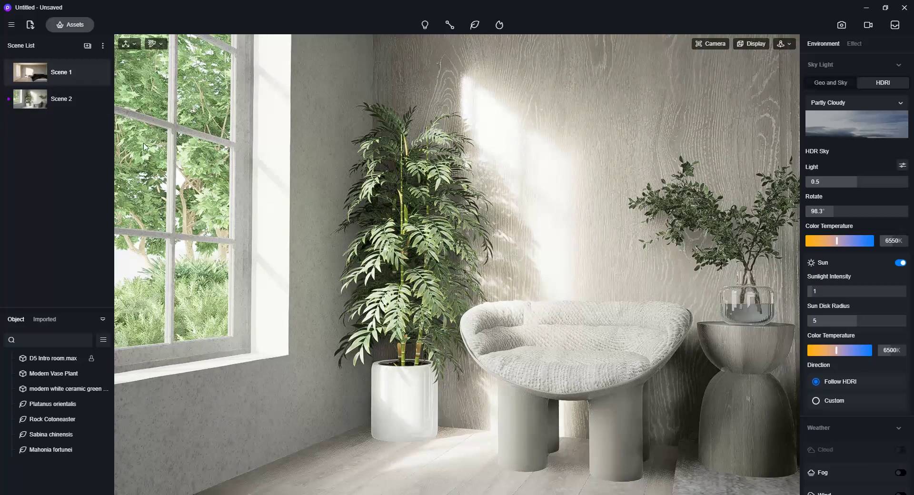
Give Scene 1 the Partly Cloudy HDRI rotated to 98.3° with the sun enabled, and update the saved scene.
left_click(32, 75)
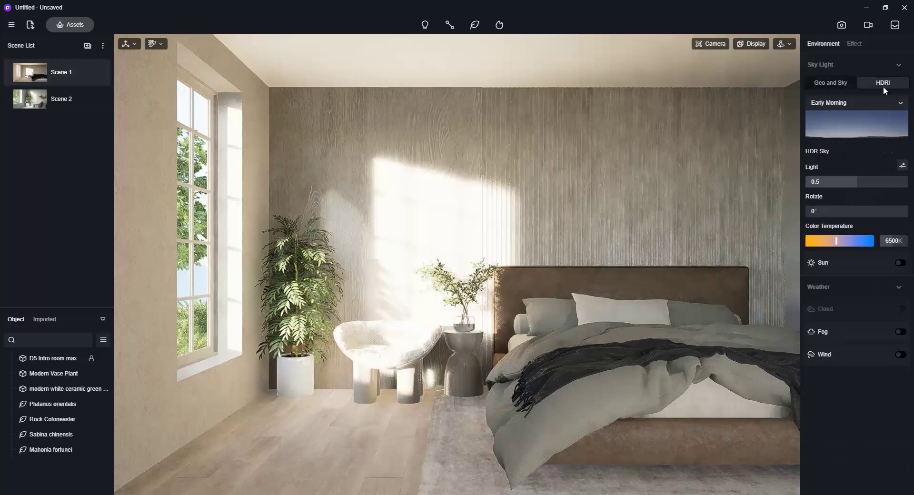
left_click(882, 103)
left_click(876, 259)
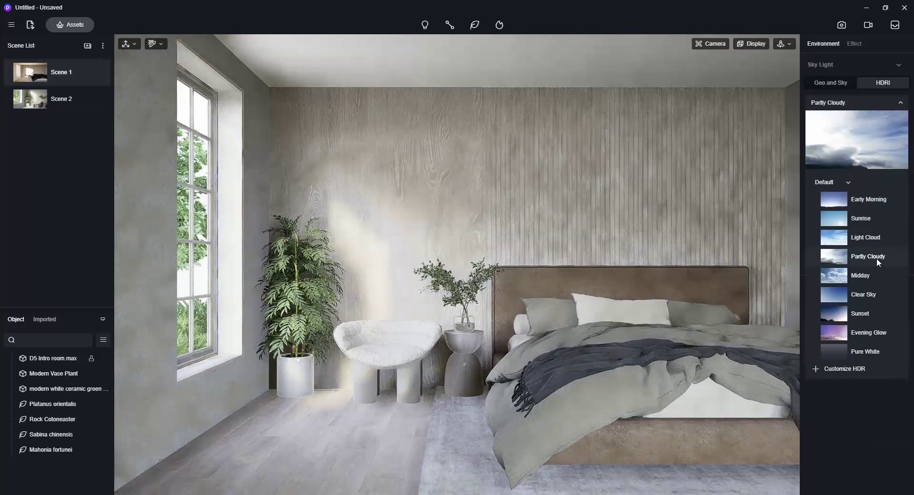
left_click(829, 212)
type("98.3")
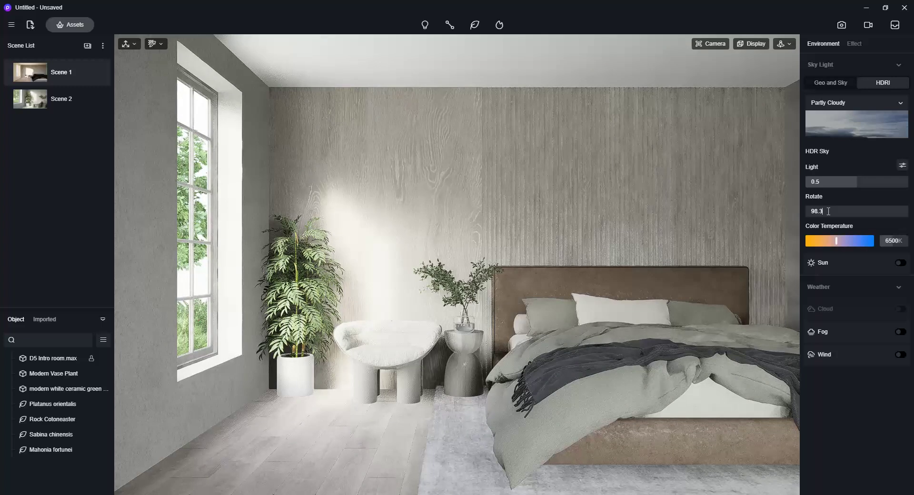
left_click(901, 263)
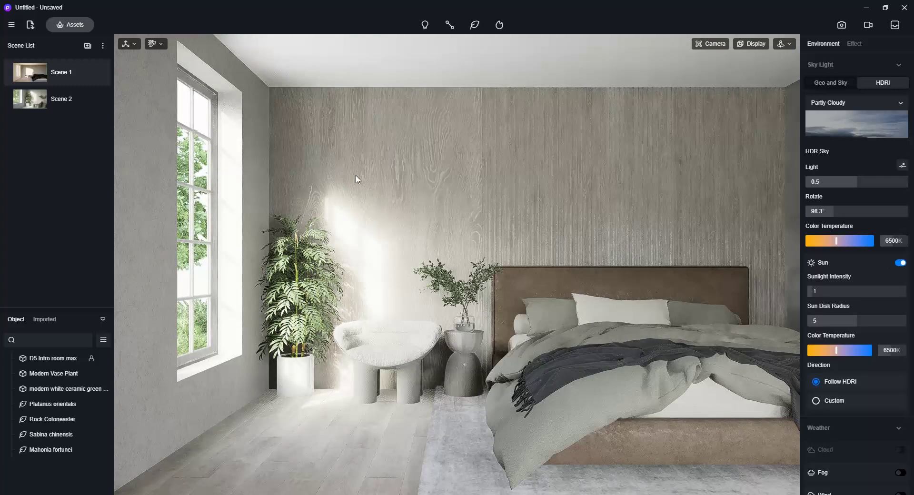
left_click(97, 72)
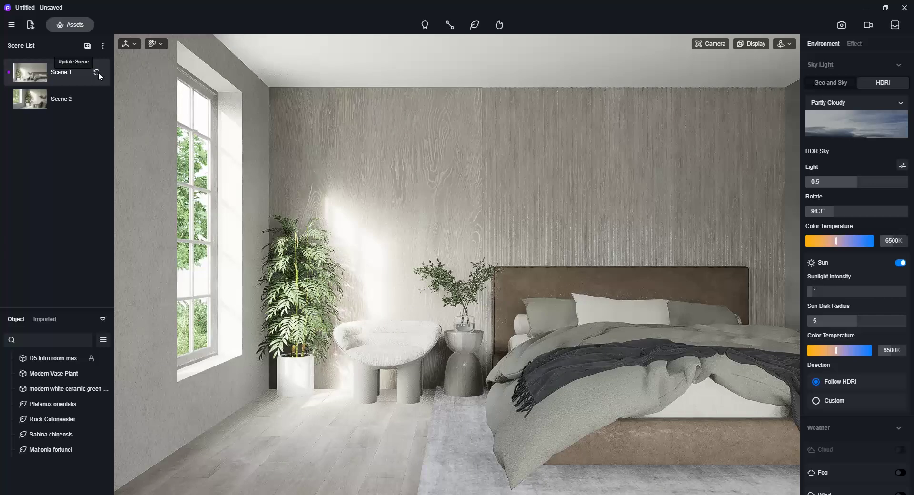
Start a video clip with Scene 2's armchair view as its first camera and Scene 1's bedroom view as its second.
left_click(868, 26)
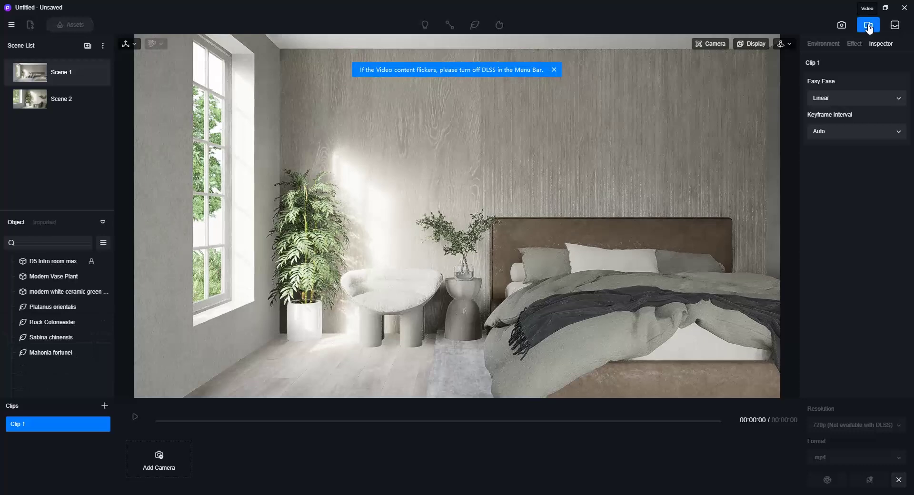
left_click(51, 104)
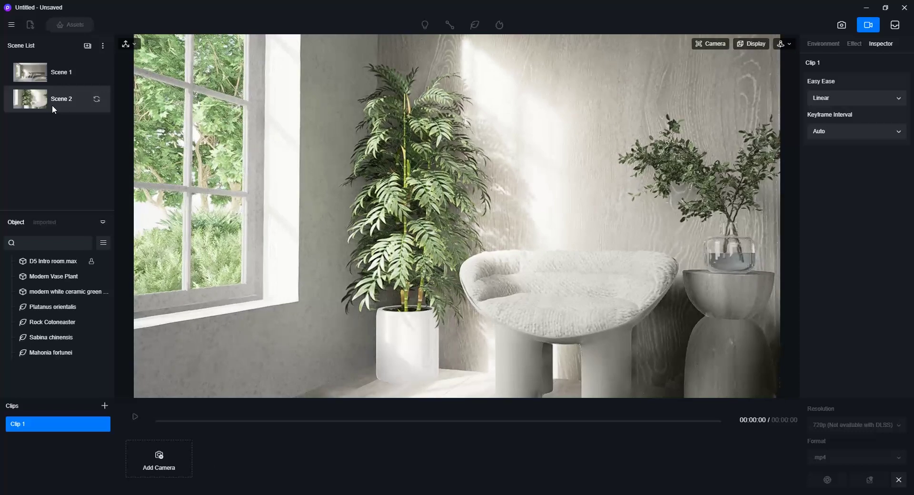
left_click(152, 456)
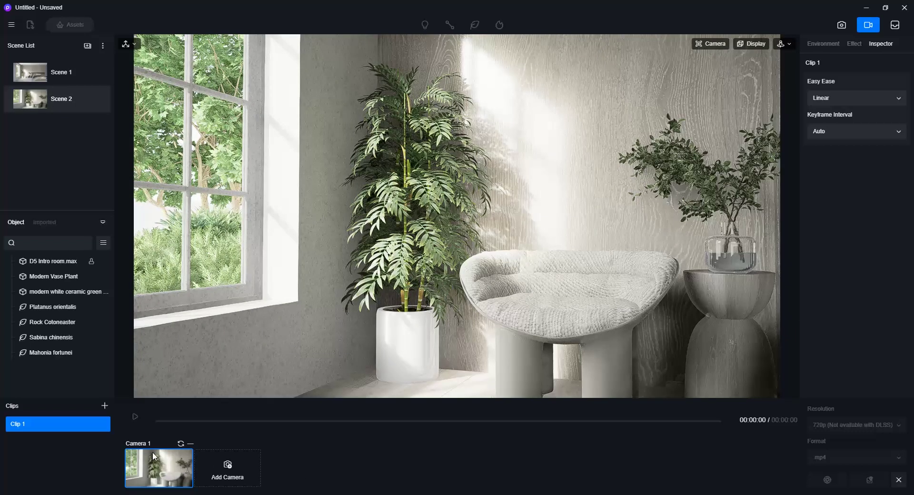
left_click(38, 73)
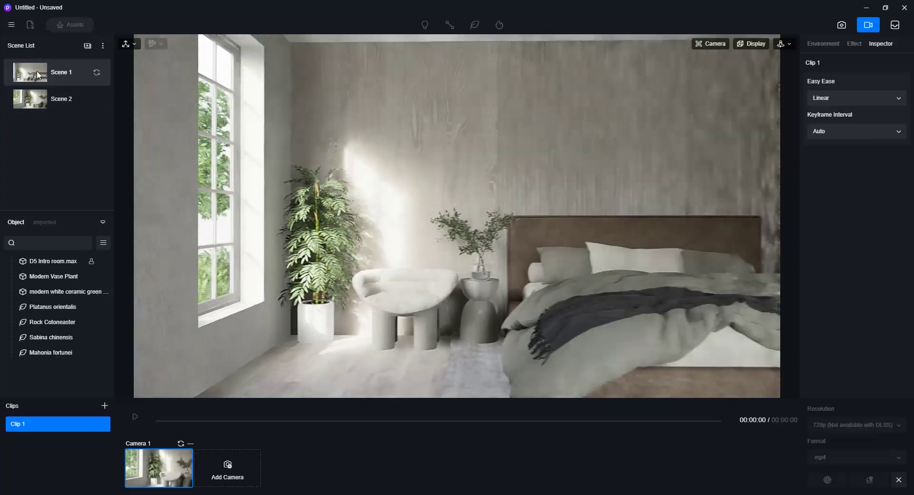
left_click(228, 473)
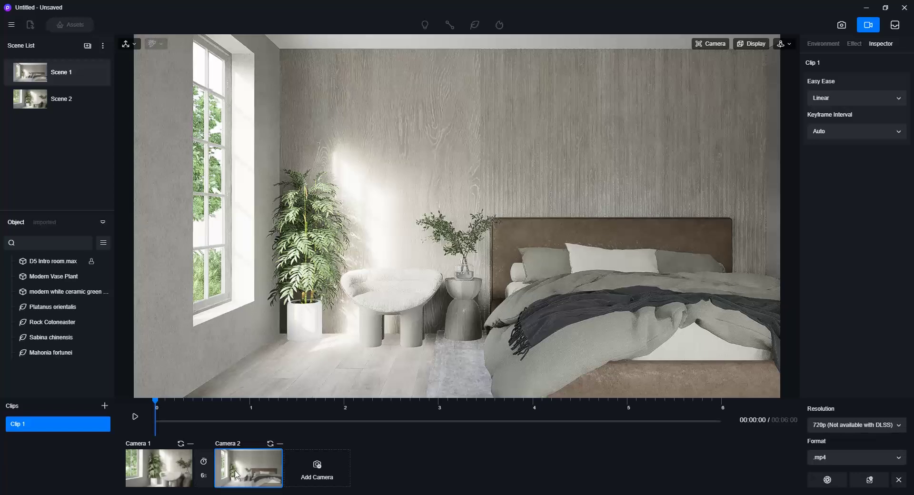
Reframe the first camera slightly lower on the armchair corner, update its keyframe and preview the clip.
left_click(135, 419)
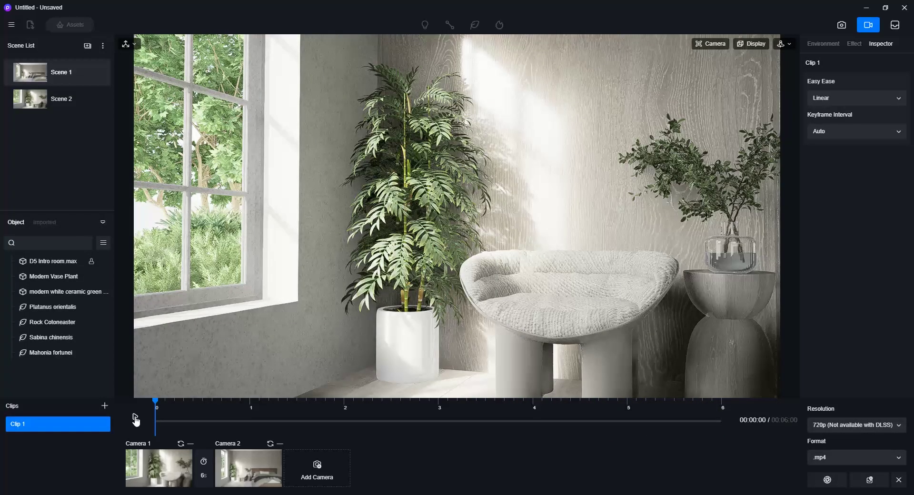
left_click(169, 475)
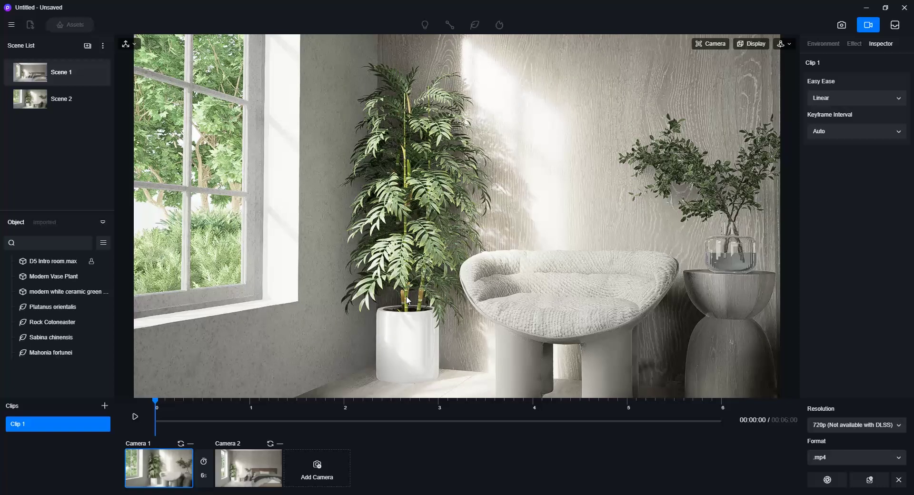
middle_click_drag(412, 301, 403, 274)
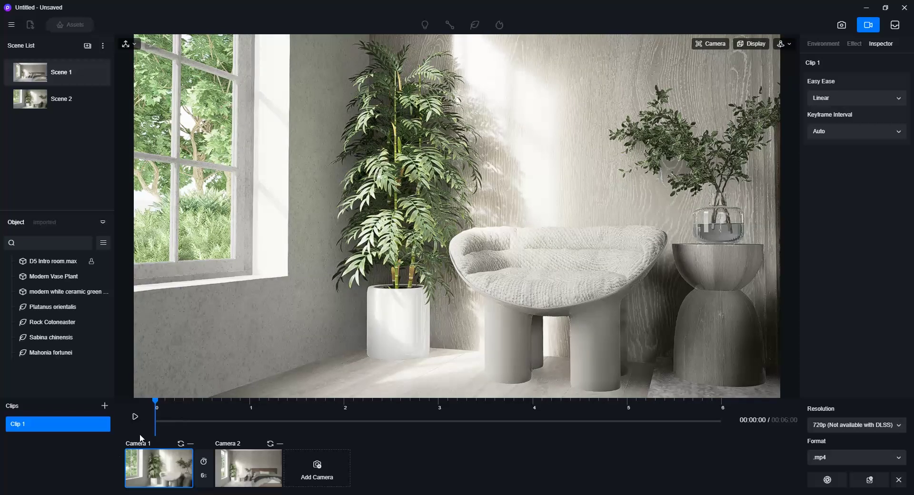
left_click(181, 442)
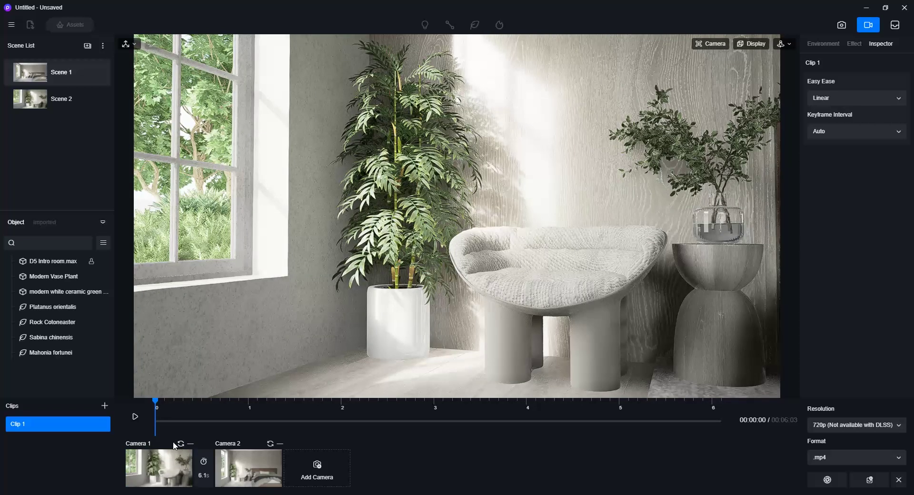
left_click(135, 418)
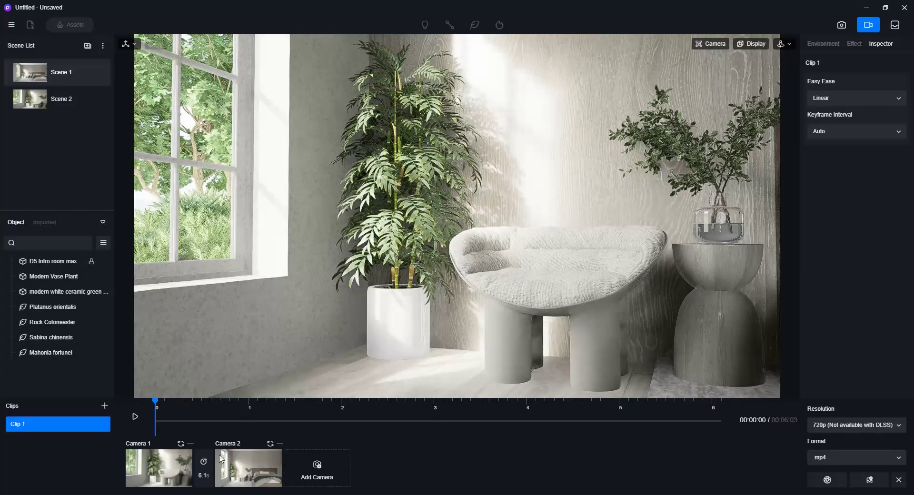
Move the second camera closer to the armchair and bed, and update its keyframe.
left_click(246, 474)
scroll(398, 357, "up", 2)
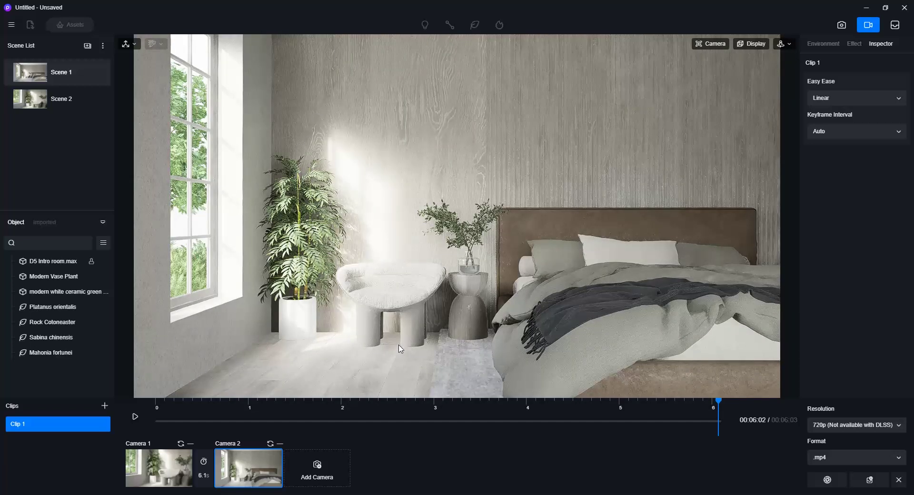
scroll(400, 349, "up", 1)
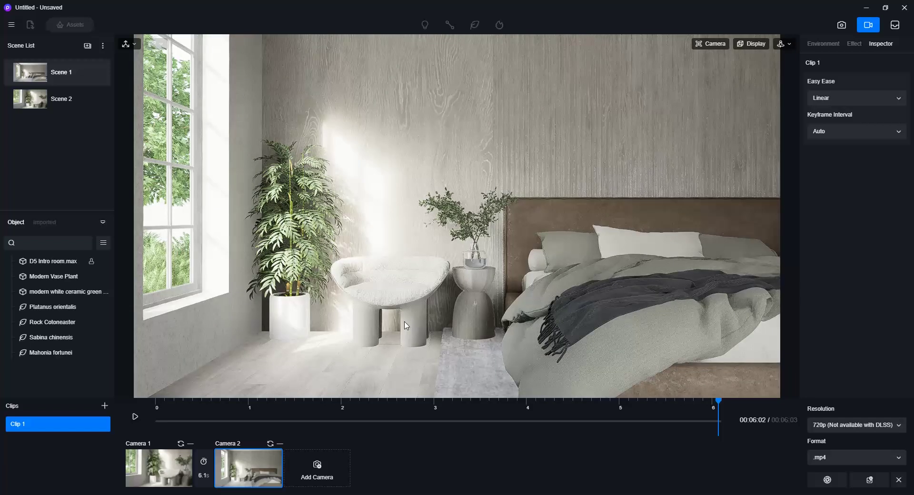
mouse_move(406, 326)
middle_mouse_down()
mouse_move(393, 322)
mouse_move(401, 329)
middle_mouse_up()
left_click(270, 444)
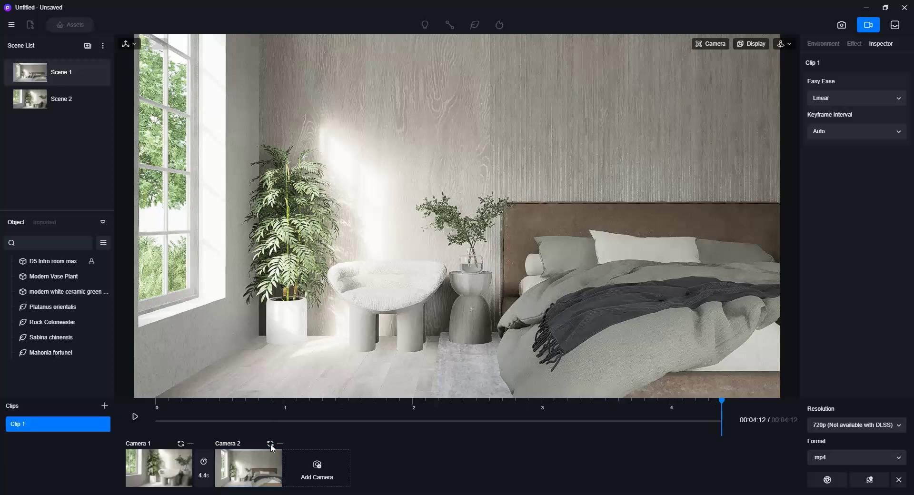
Set the duration between the two cameras to 8 seconds and preview the clip.
double_click(204, 476)
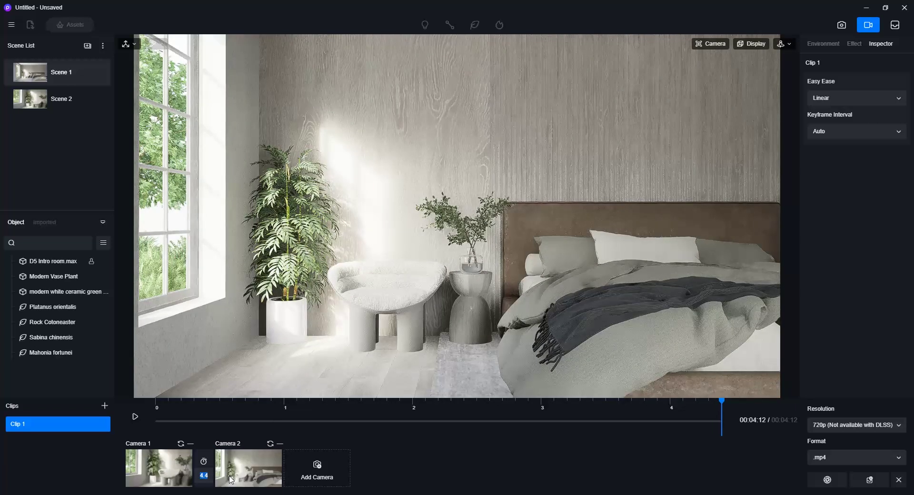
type("8")
key("Return")
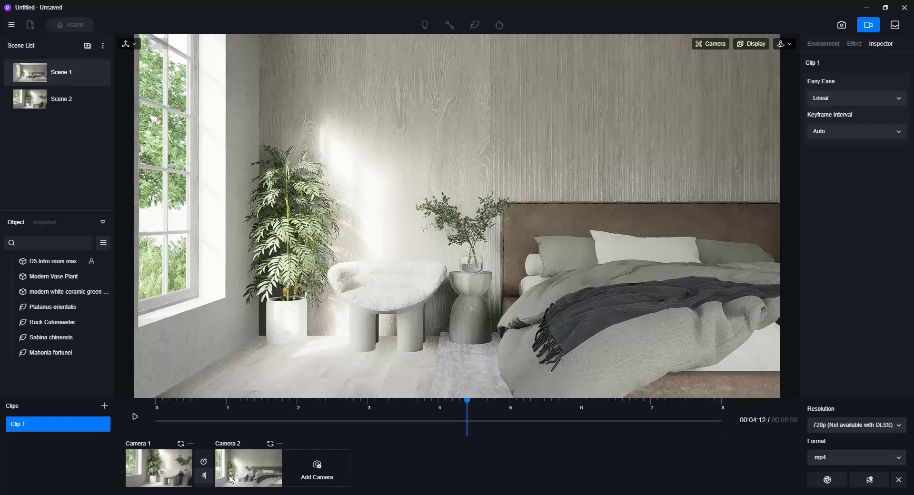
left_click(135, 417)
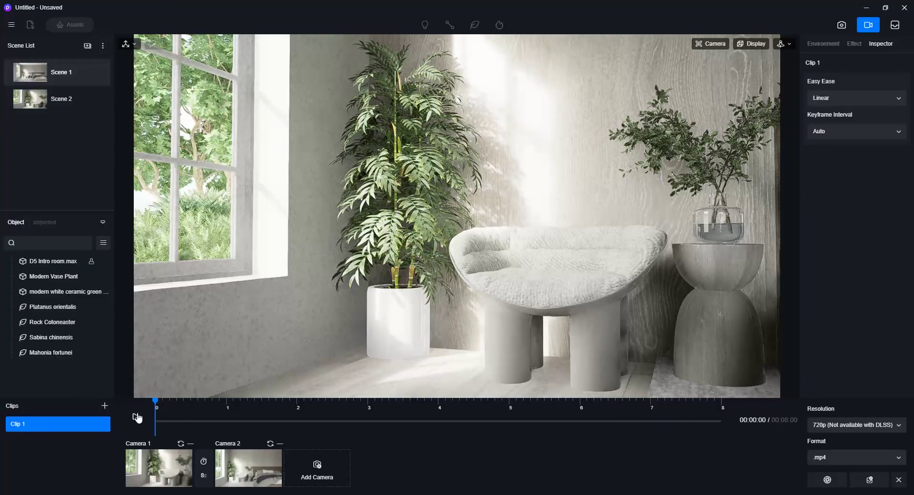
Add a third camera holding the second camera's view, with a 2-second interval between them.
left_click(242, 471)
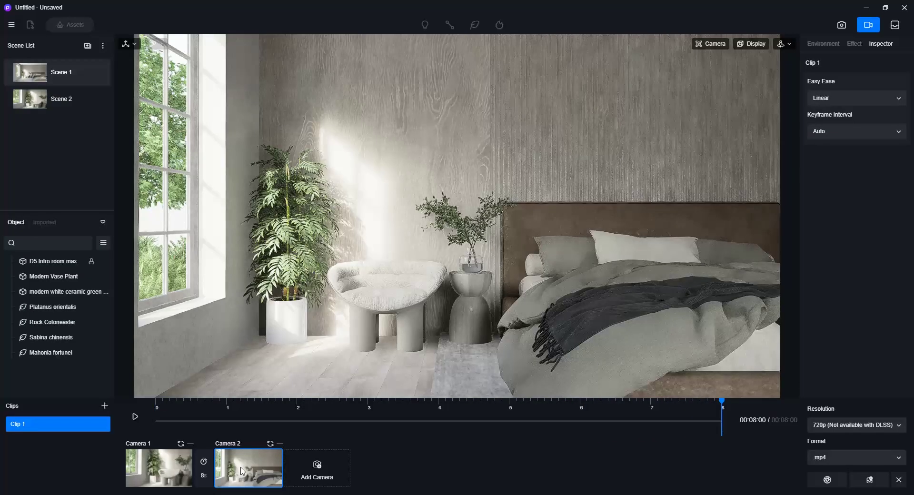
left_click(320, 468)
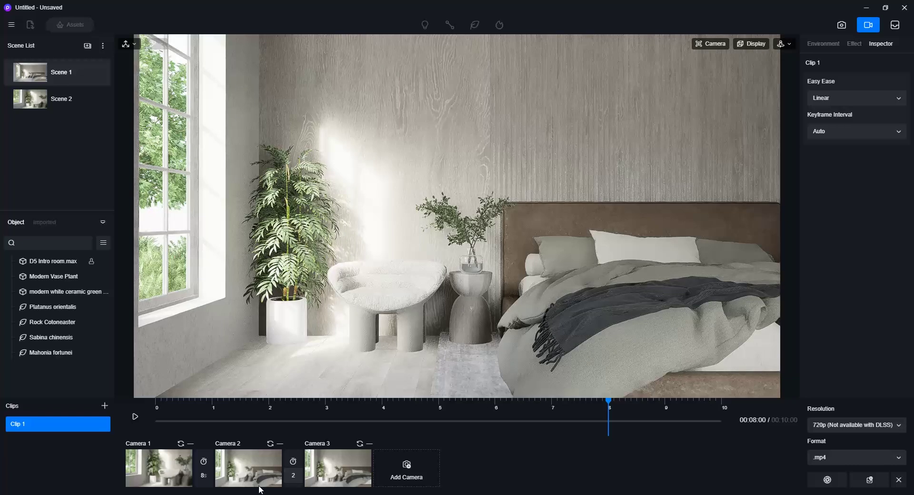
key("Return")
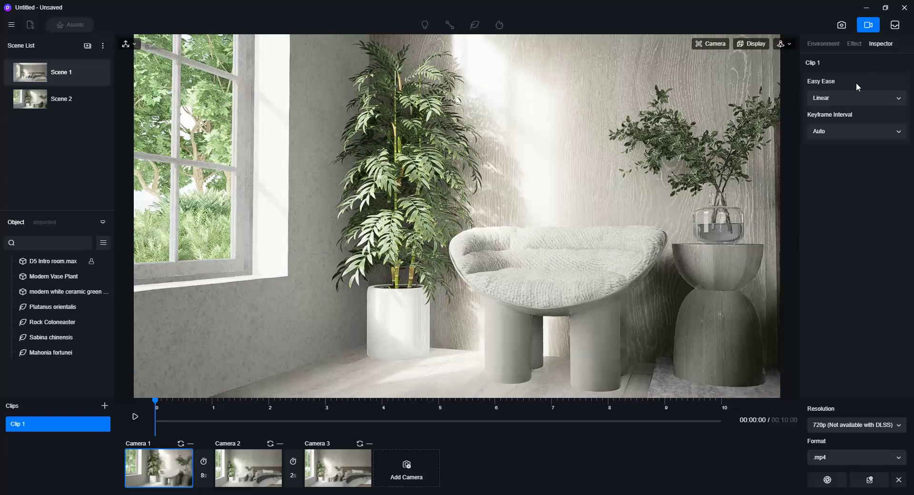
Set the clip's easing to Ease in and out and its keyframe interval to Custom.
left_click(845, 97)
left_click(850, 163)
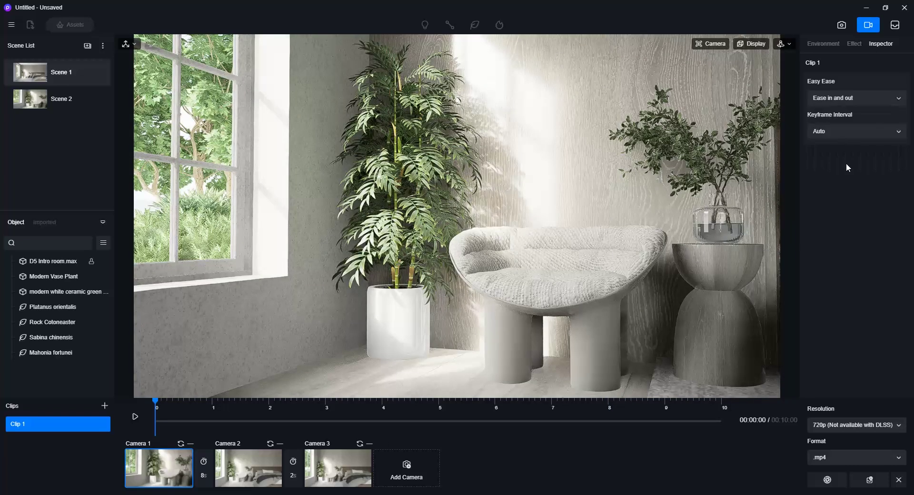
left_click(840, 130)
left_click(833, 163)
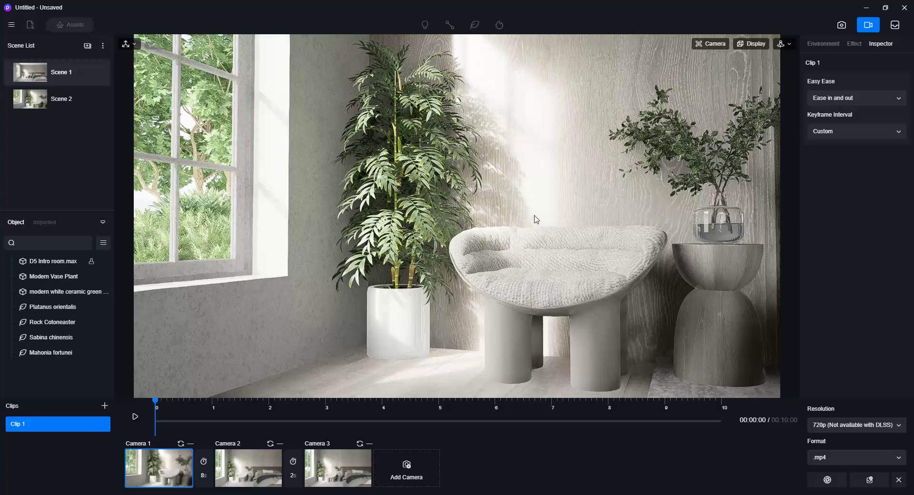
Check the second and third camera views and play back the whole clip.
left_click(258, 466)
left_click(339, 469)
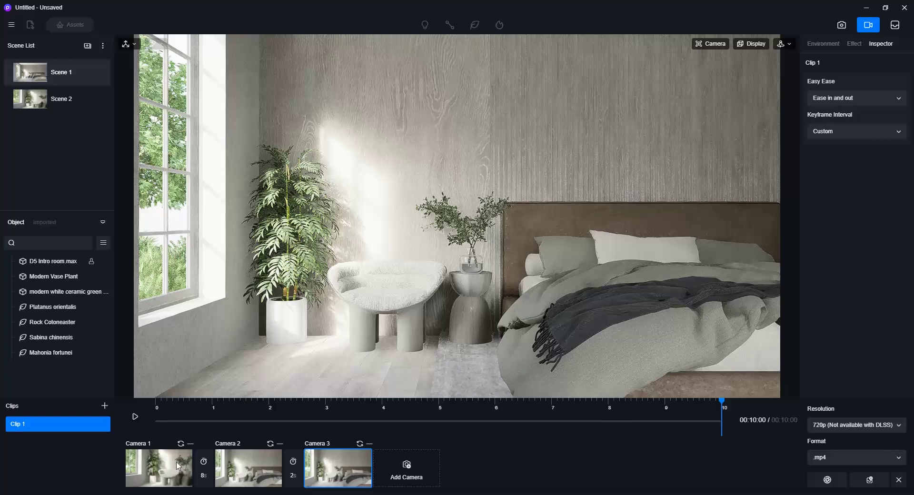
left_click(135, 416)
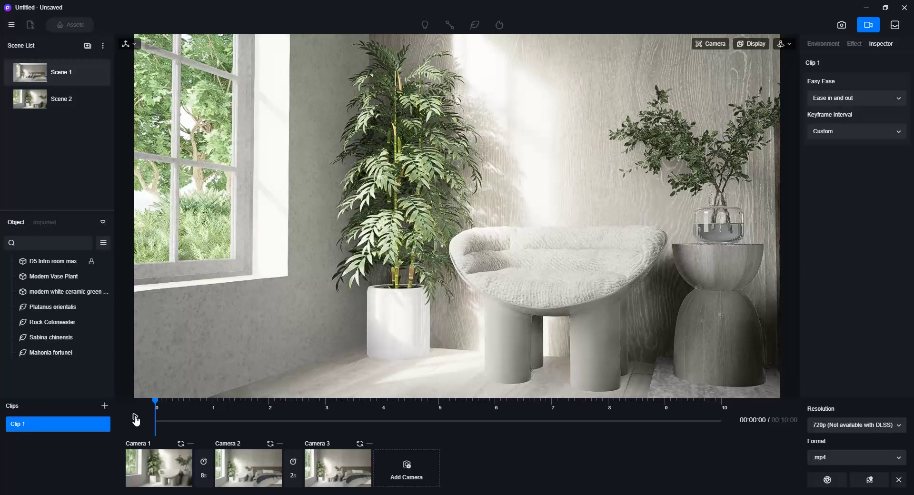
Render the clip at 4k as an .mp4 named D5 Render test in the D5 01 folder.
left_click(847, 426)
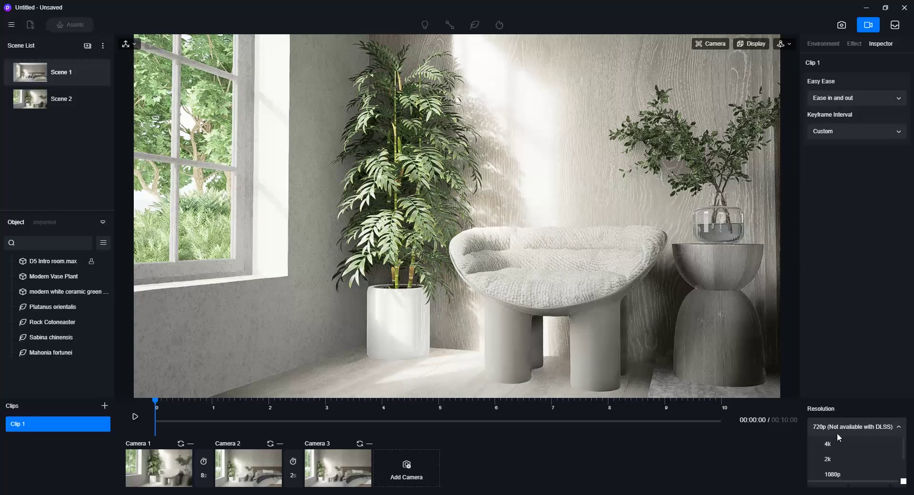
left_click(829, 445)
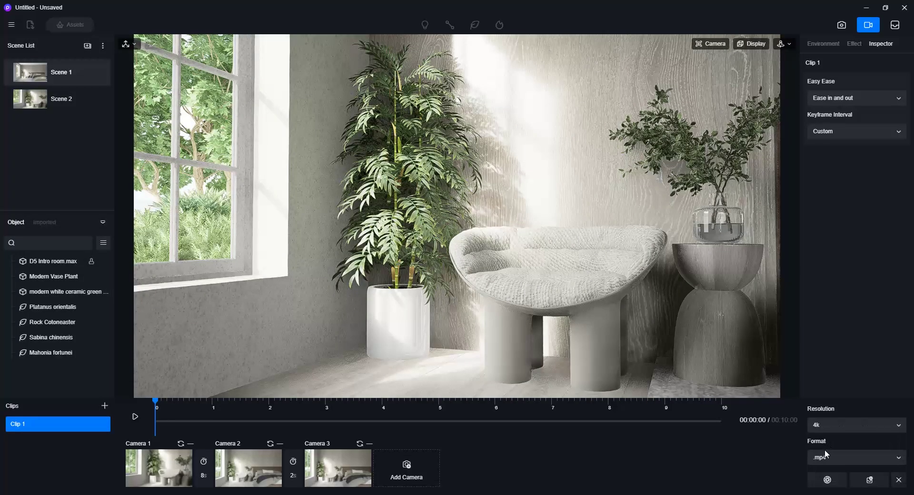
left_click(828, 480)
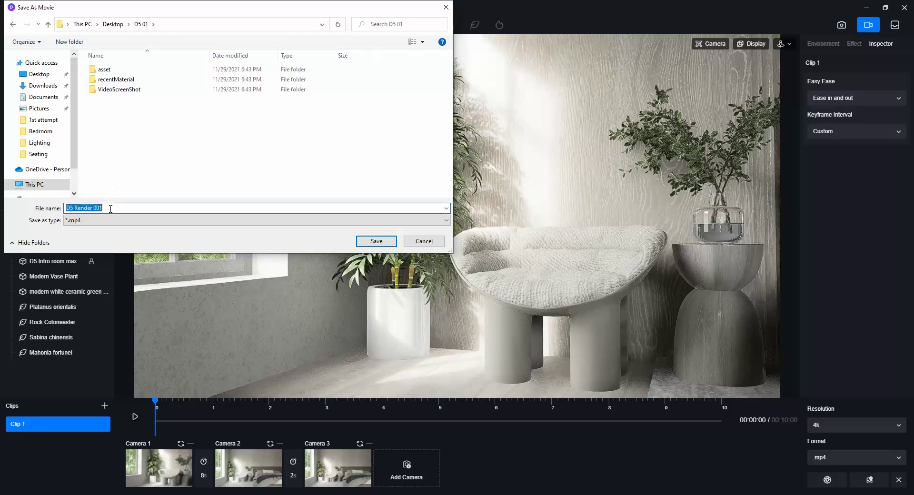
left_click(102, 208)
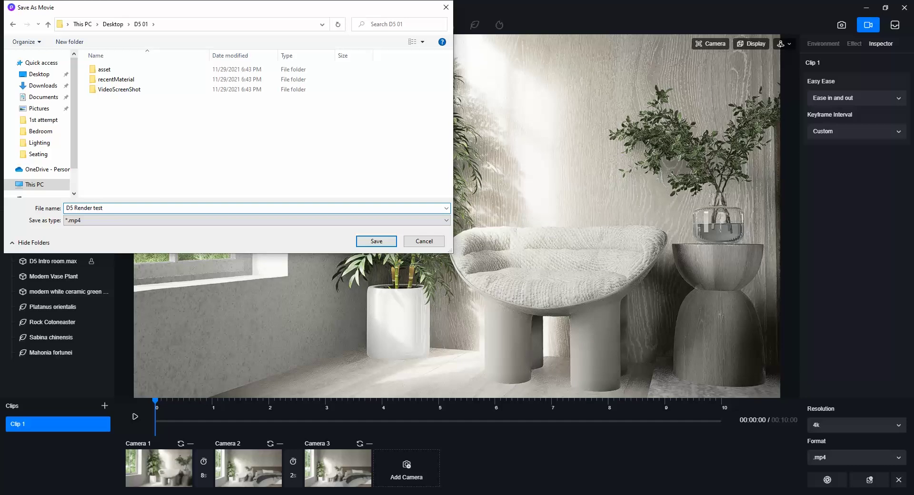
left_click(377, 241)
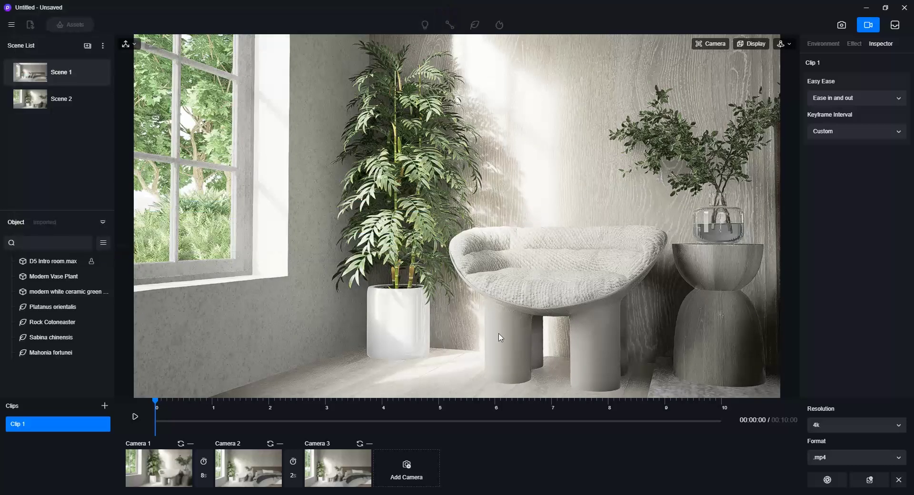